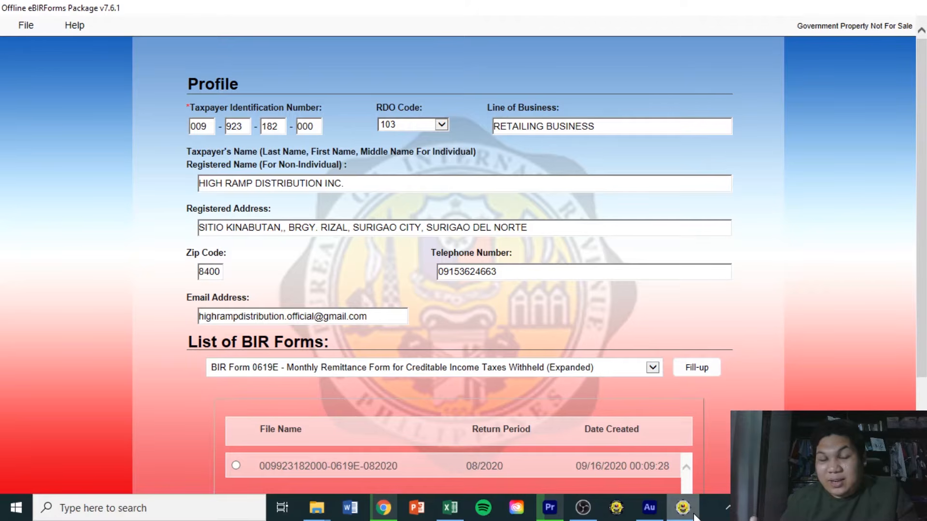
Pick BIR Form 1601Cv2018, the monthly compensation withholding remittance return, from the forms list.
left_click(652, 368)
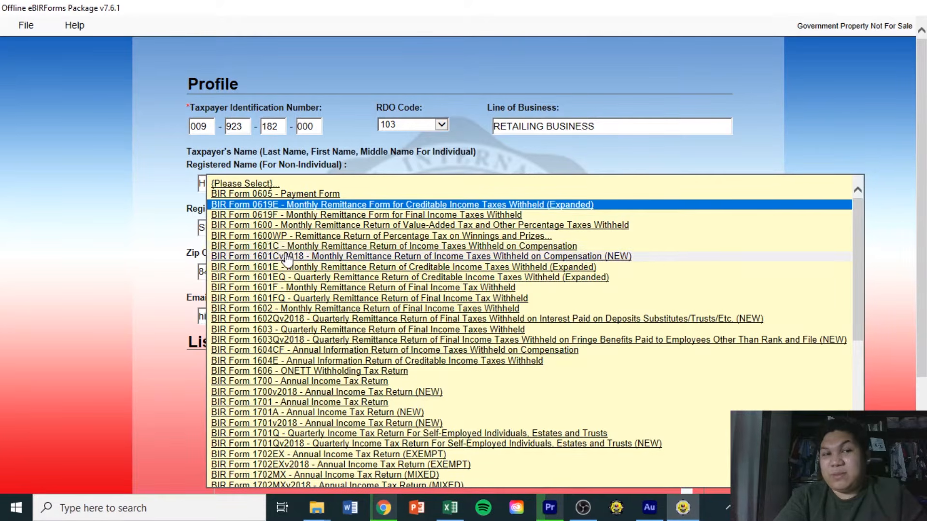
left_click(322, 258)
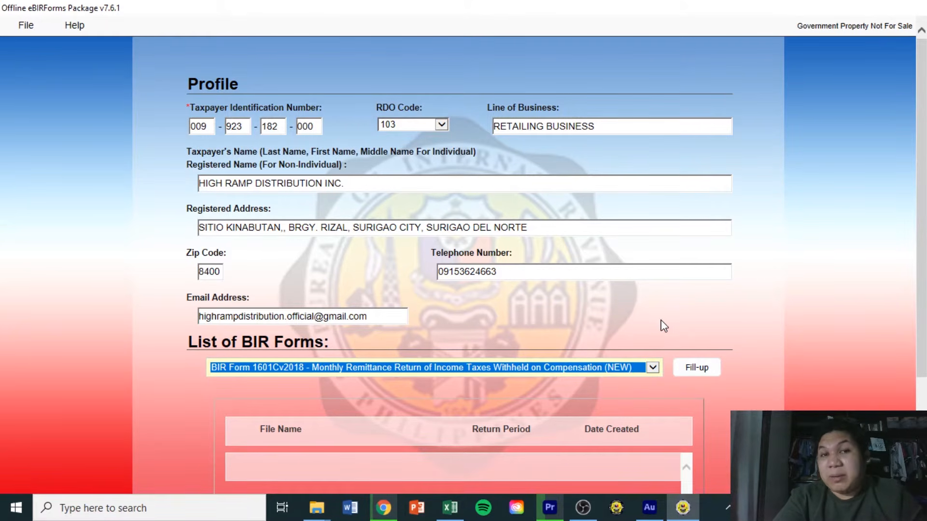
left_click(586, 271)
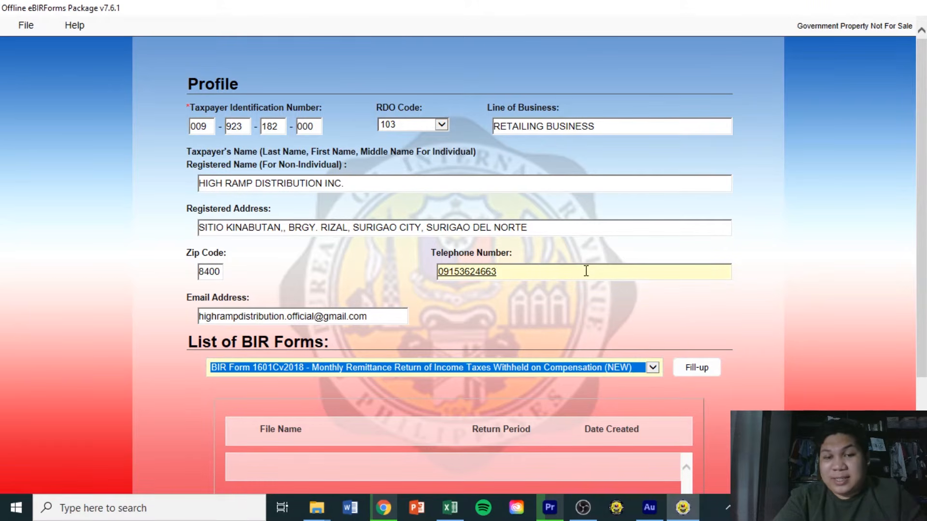
Bring the Aug 2020 Payroll workbook forward and scroll its BIR sheet through the employee rows.
left_click(445, 513)
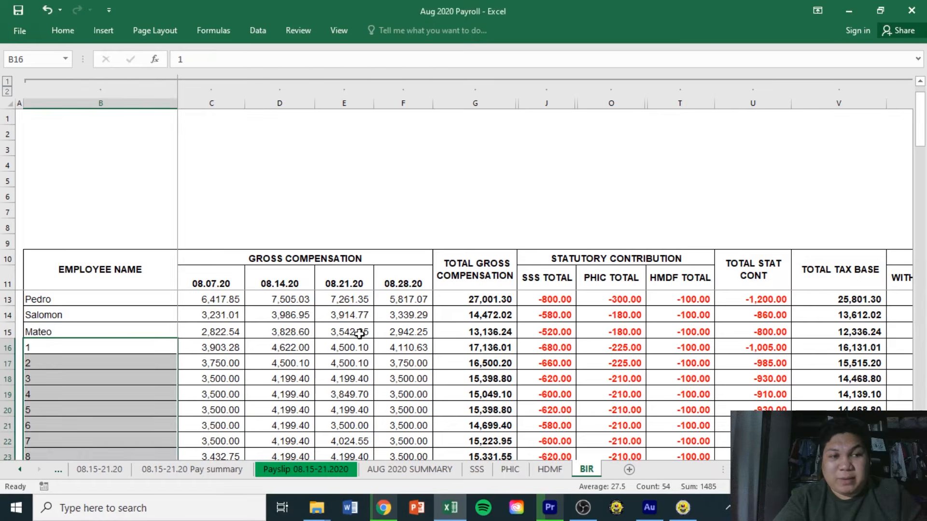
left_click_drag(922, 150, 922, 107)
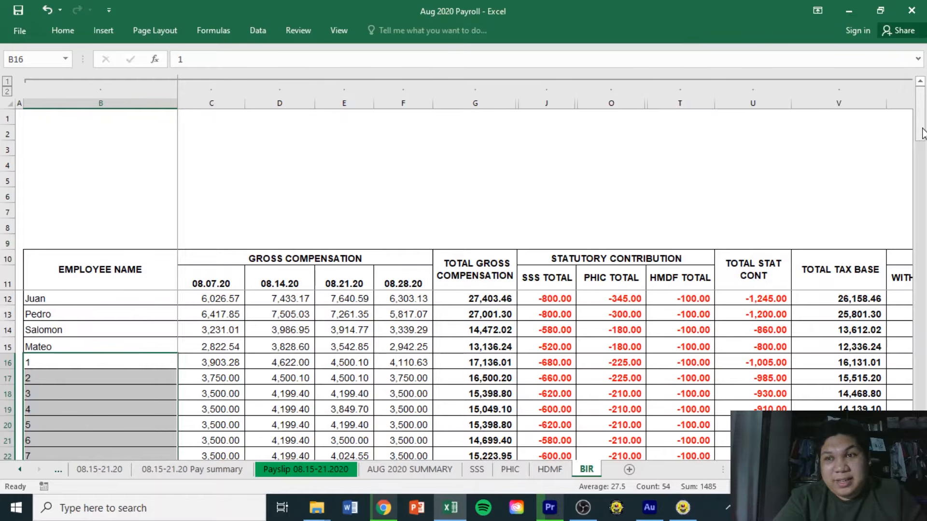
left_click_drag(920, 116, 920, 130)
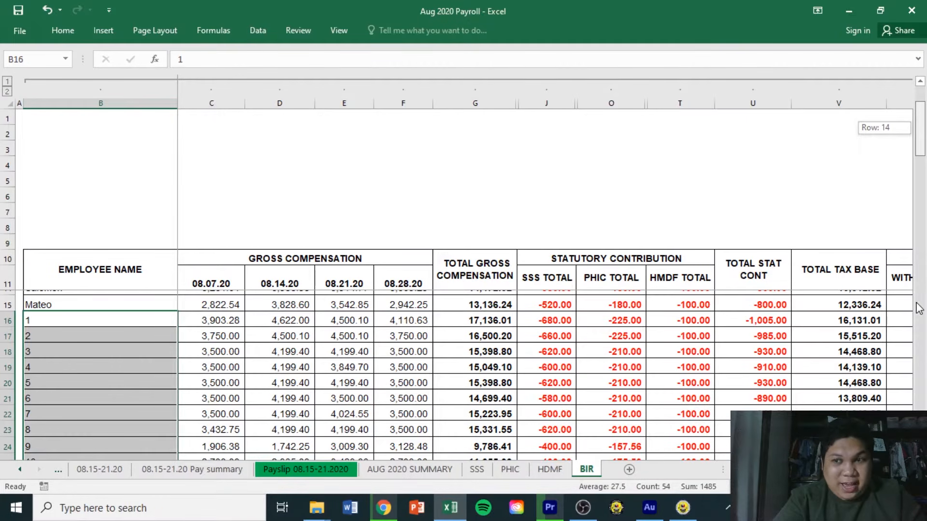
left_click(923, 363)
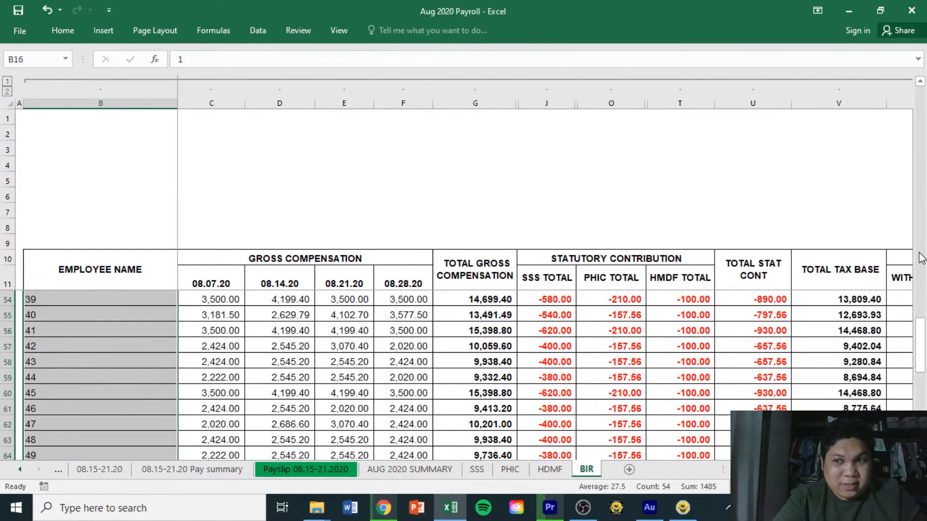
left_click_drag(923, 348, 923, 208)
left_click_drag(922, 169, 921, 115)
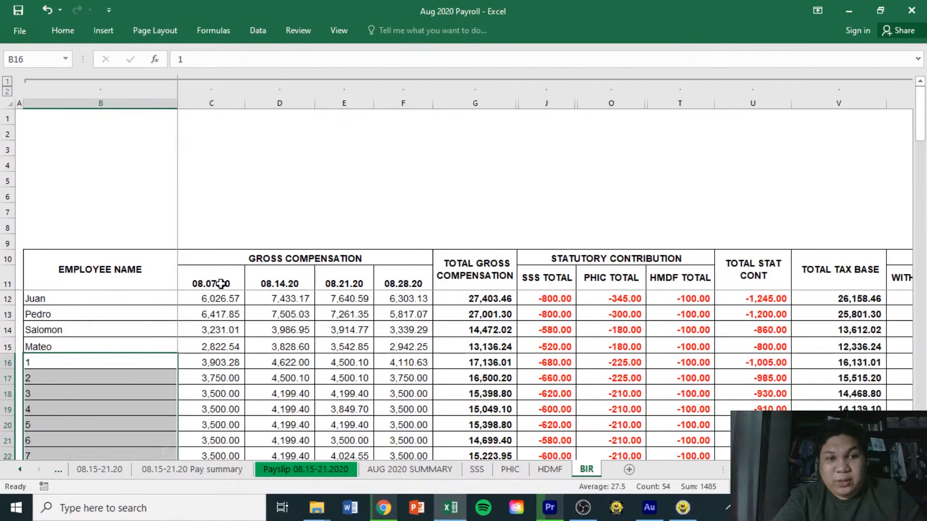
left_click(393, 285)
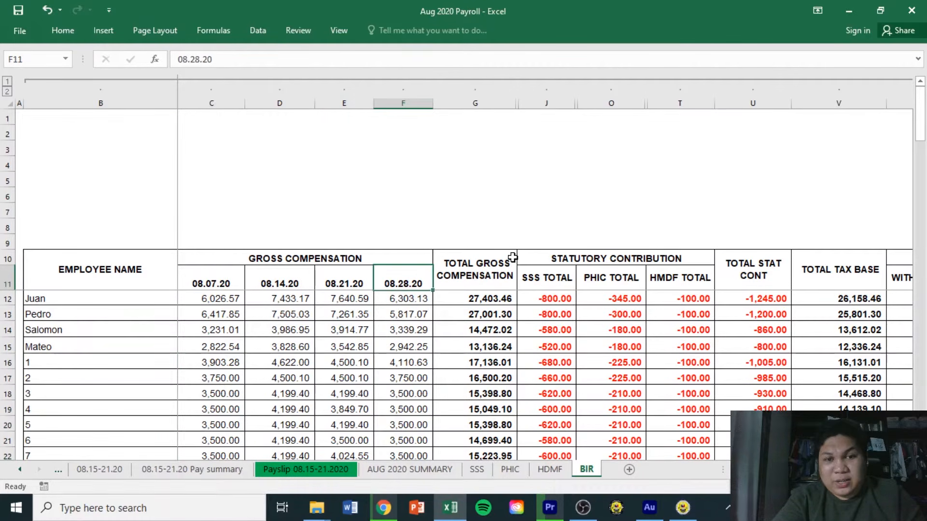
mouse_move(512, 257)
left_mouse_down()
mouse_move(490, 294)
mouse_move(490, 393)
left_mouse_up()
scroll(857, 121, "up", 2)
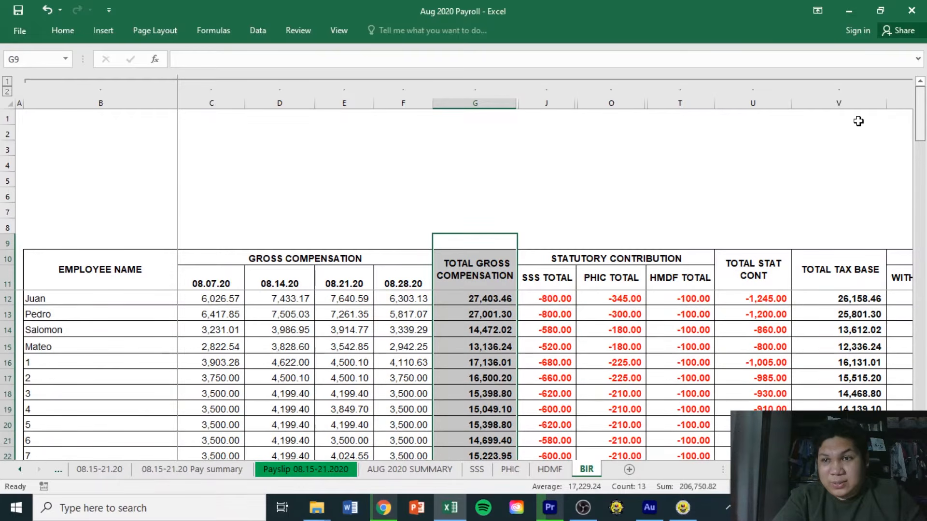
left_click(548, 299)
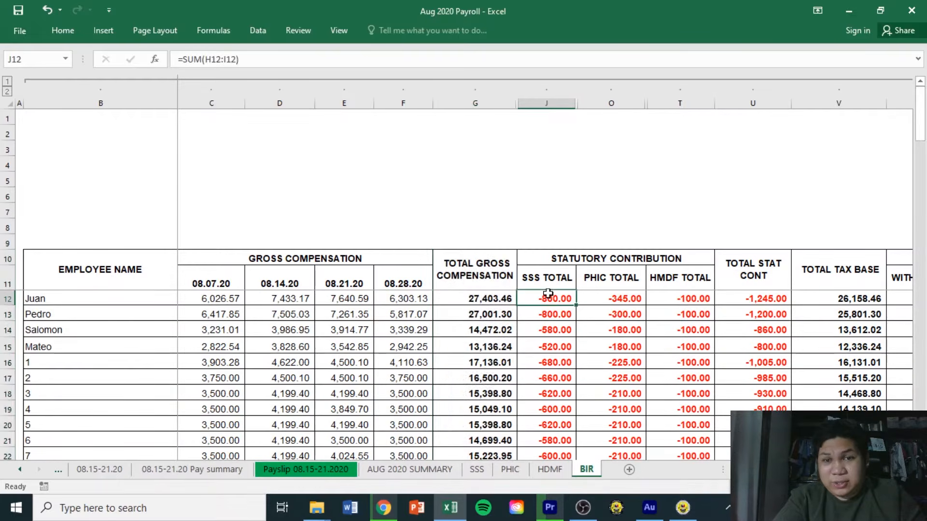
left_click(607, 299)
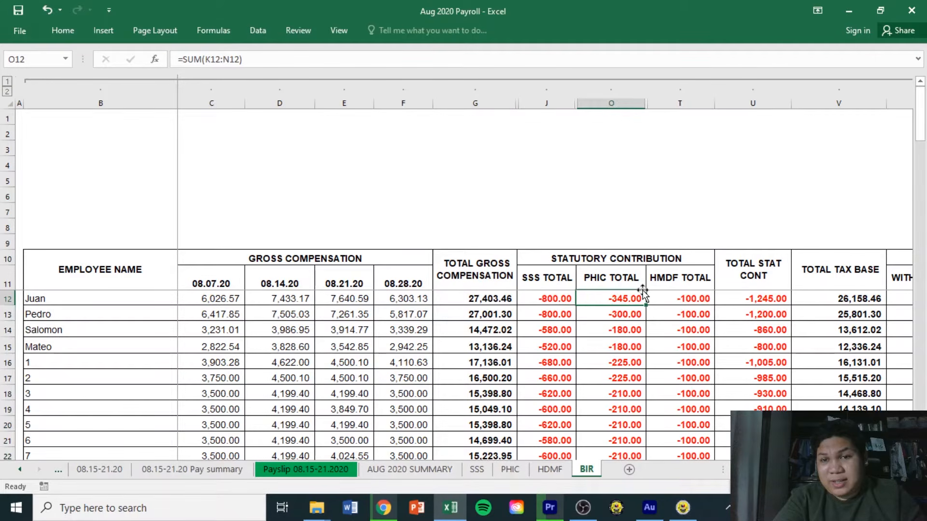
left_click(675, 280)
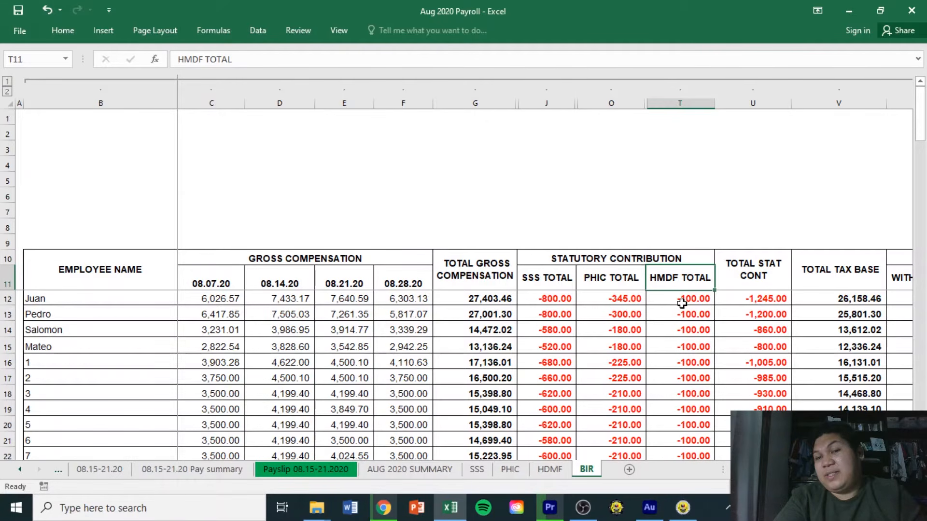
left_click(745, 283)
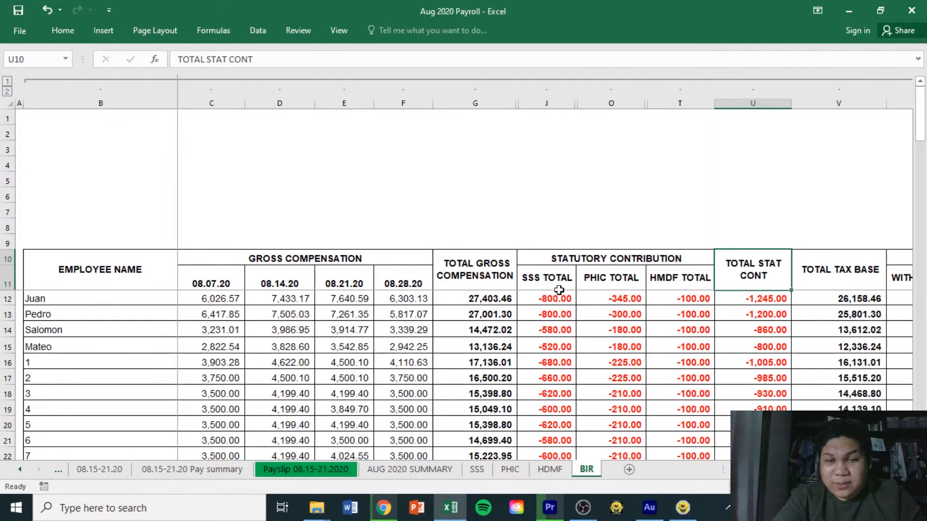
left_click_drag(474, 225, 473, 361)
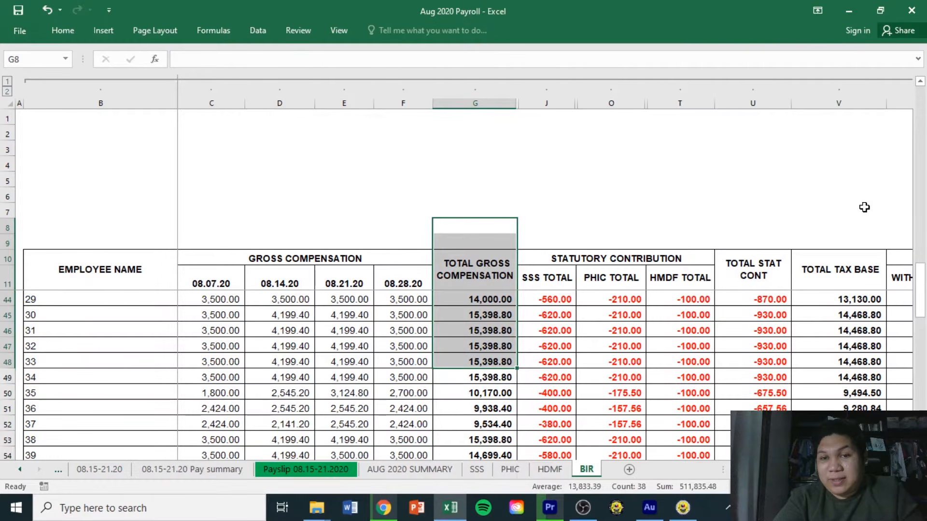
scroll(864, 207, "up", 5)
left_click_drag(919, 213, 919, 118)
left_click(481, 276)
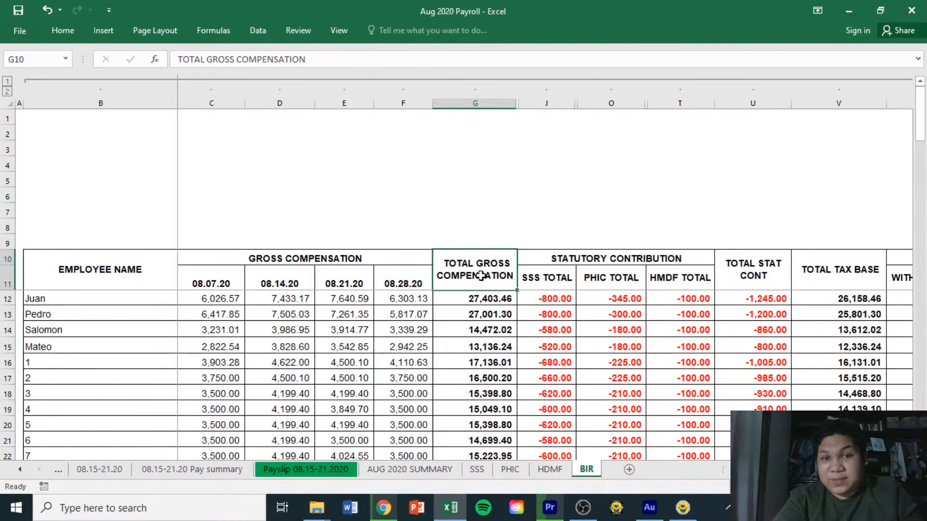
left_click(760, 275)
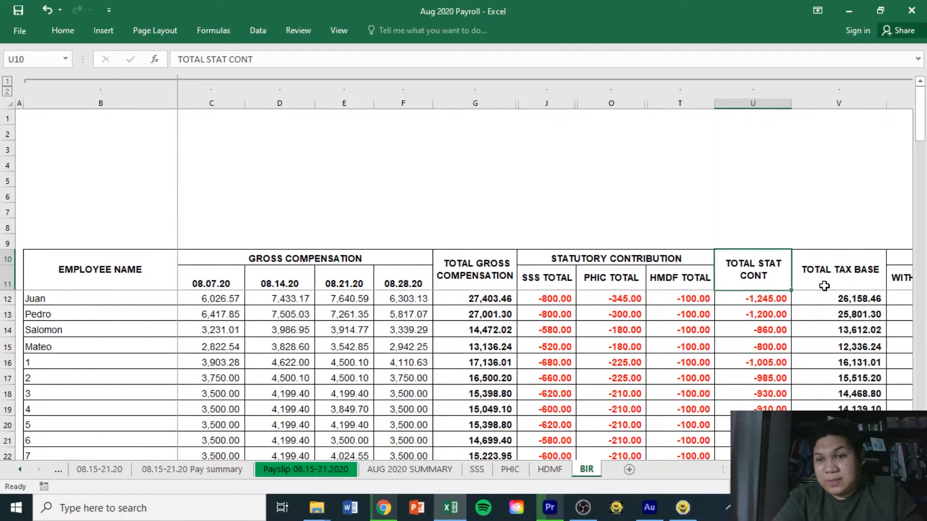
left_click(829, 299)
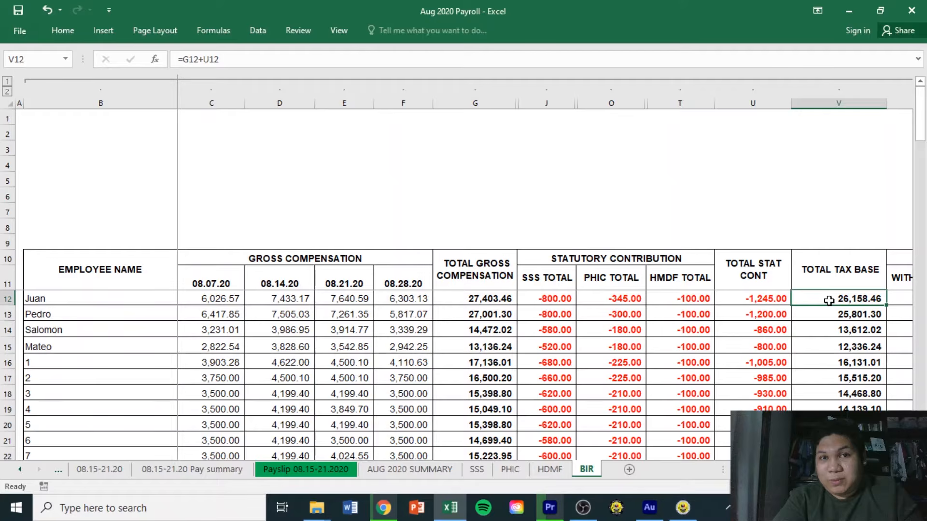
scroll(829, 300, "right", 2)
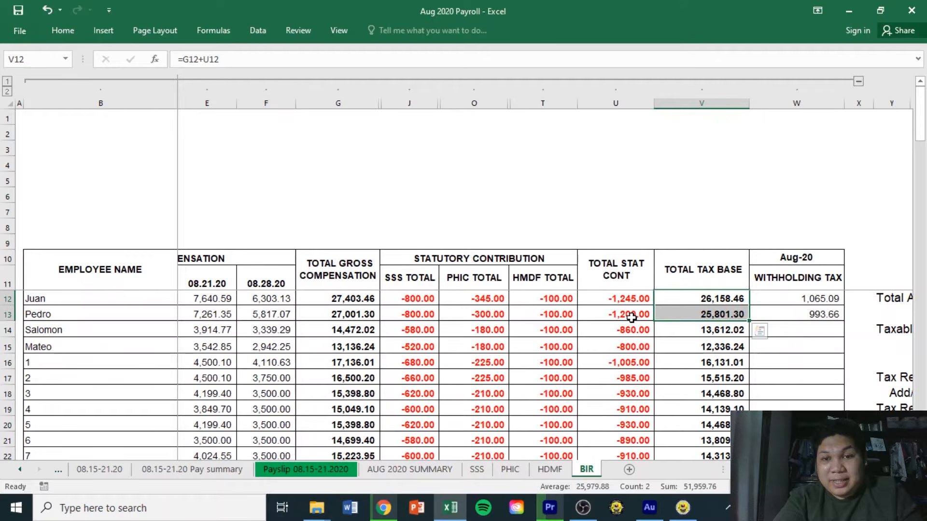
left_click(680, 312)
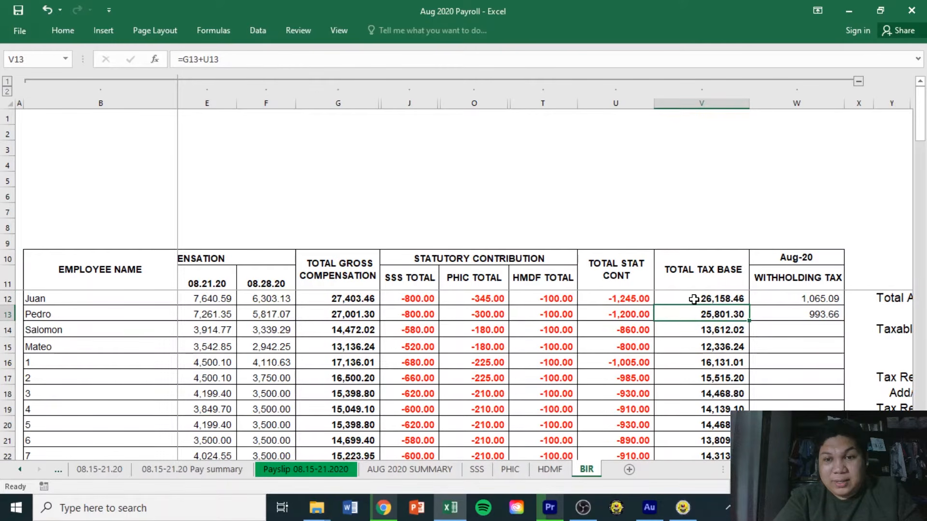
left_click(689, 301)
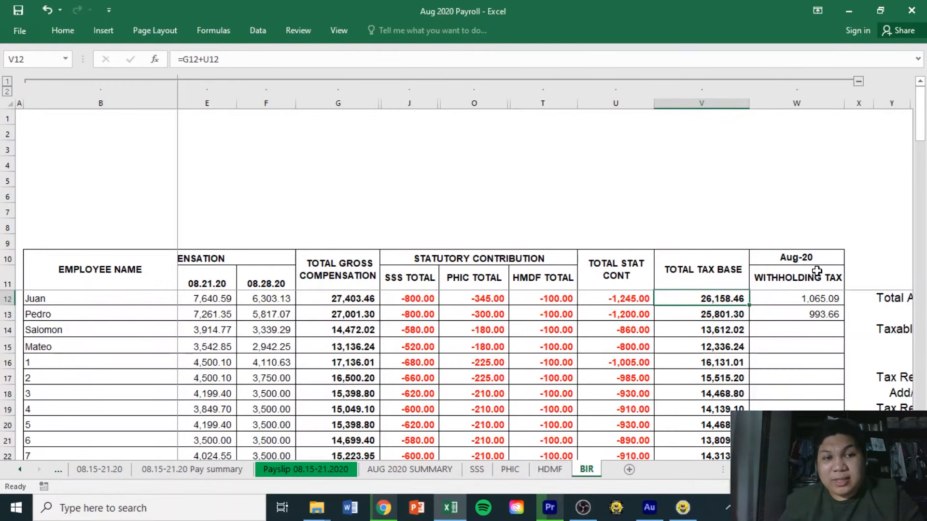
left_click_drag(724, 298, 734, 312)
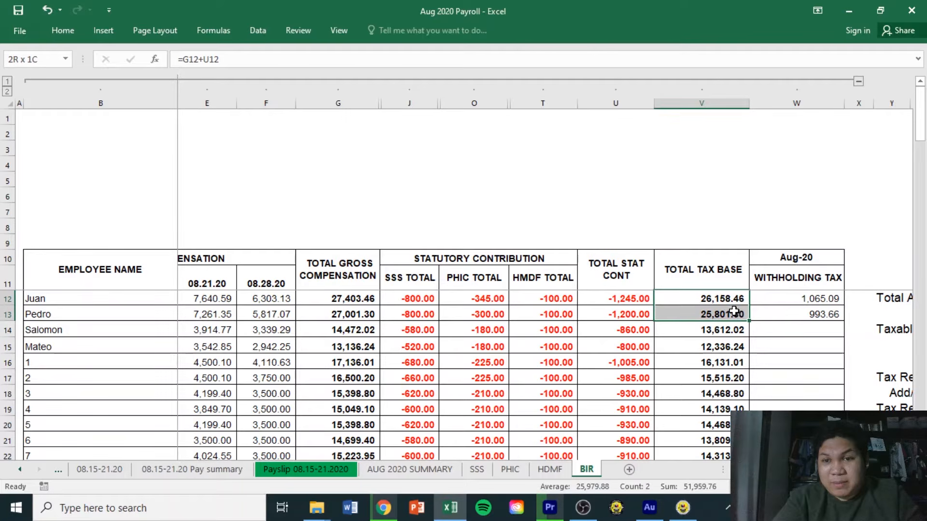
left_click_drag(734, 311, 733, 312)
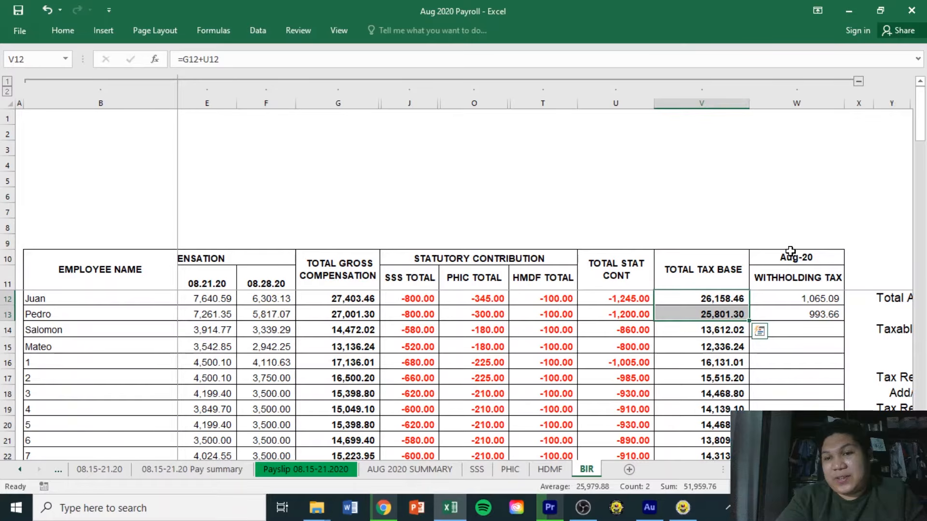
left_click_drag(922, 138, 924, 280)
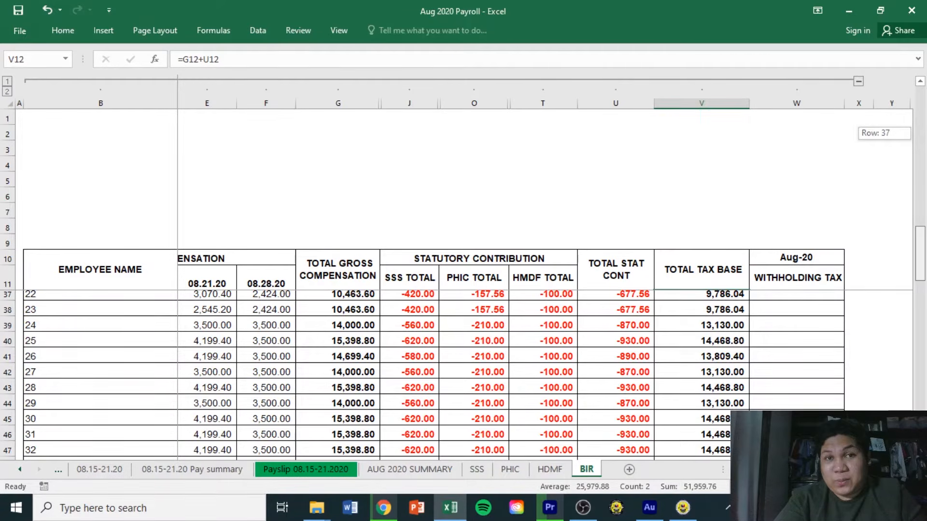
left_click_drag(924, 280, 925, 289)
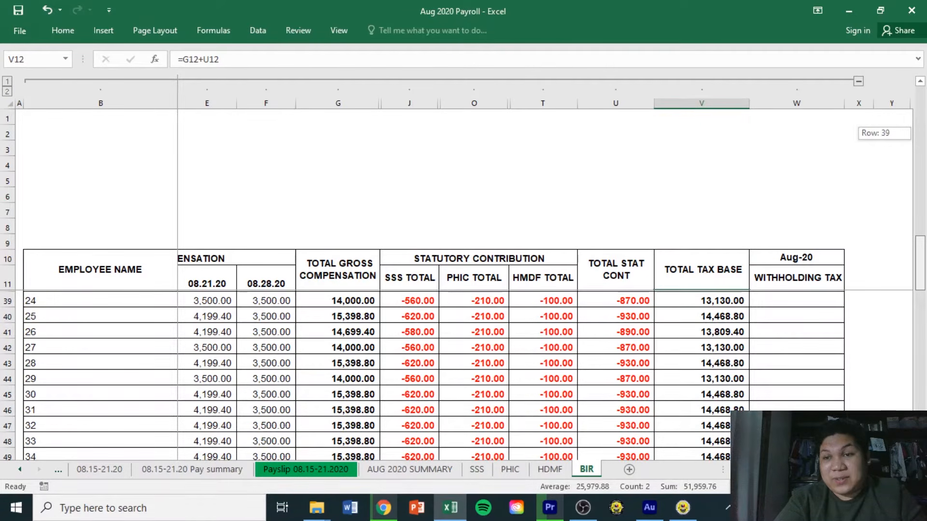
left_click_drag(920, 263, 920, 311)
left_click_drag(701, 439, 719, 314)
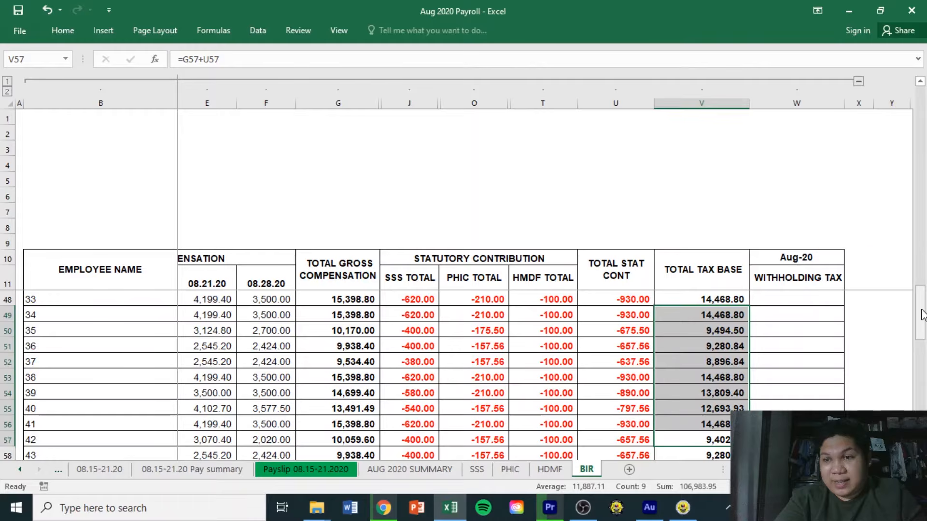
left_click_drag(922, 314, 924, 115)
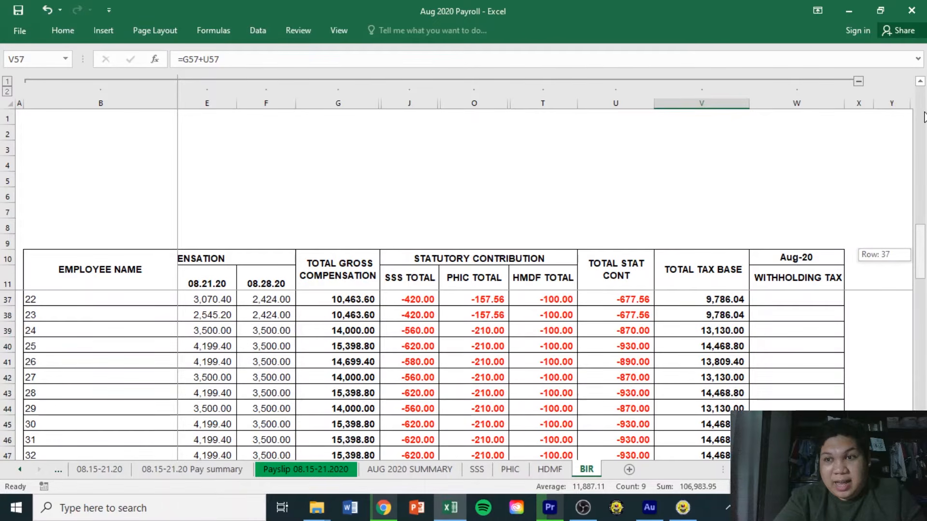
left_click_drag(924, 116, 924, 112)
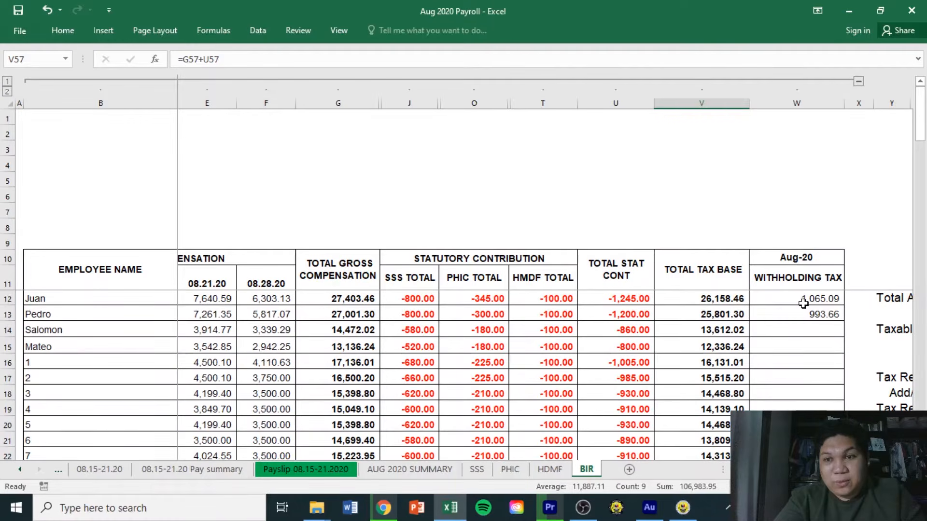
left_click_drag(799, 298, 798, 315)
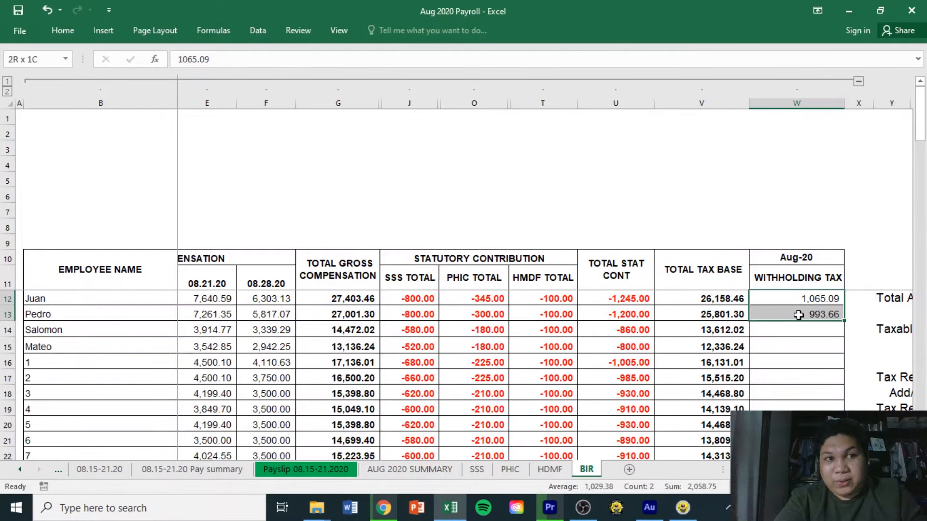
left_click(830, 298)
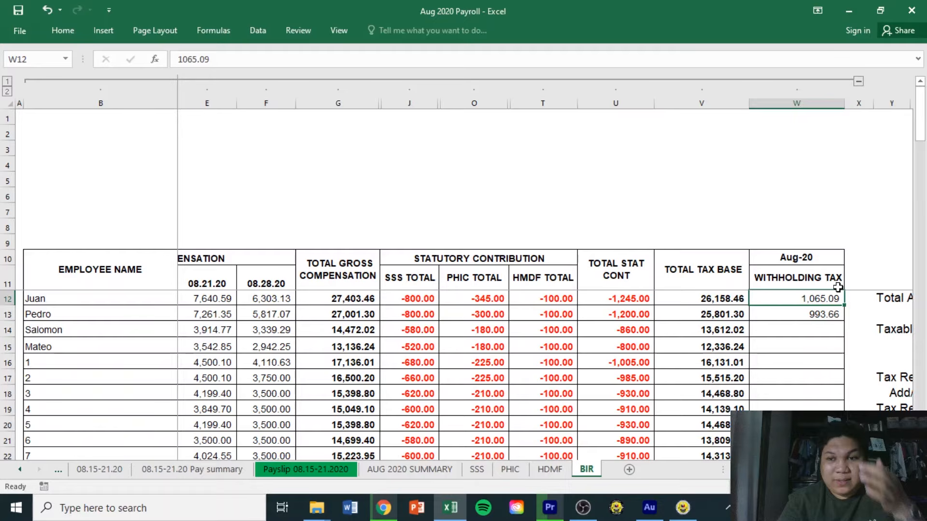
Enter =(V12-20833)*.2 in W12, giving the first employee's withholding tax of 1,065.09.
type("=(")
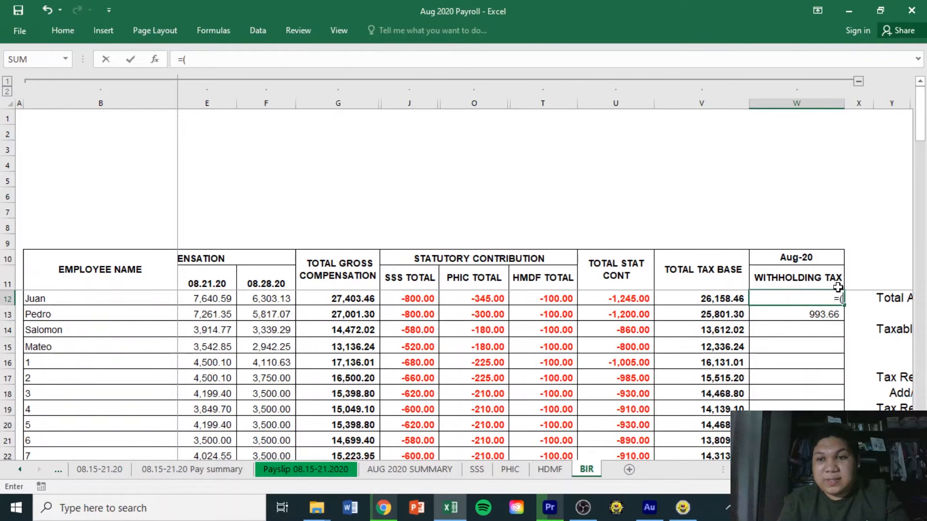
key("Left")
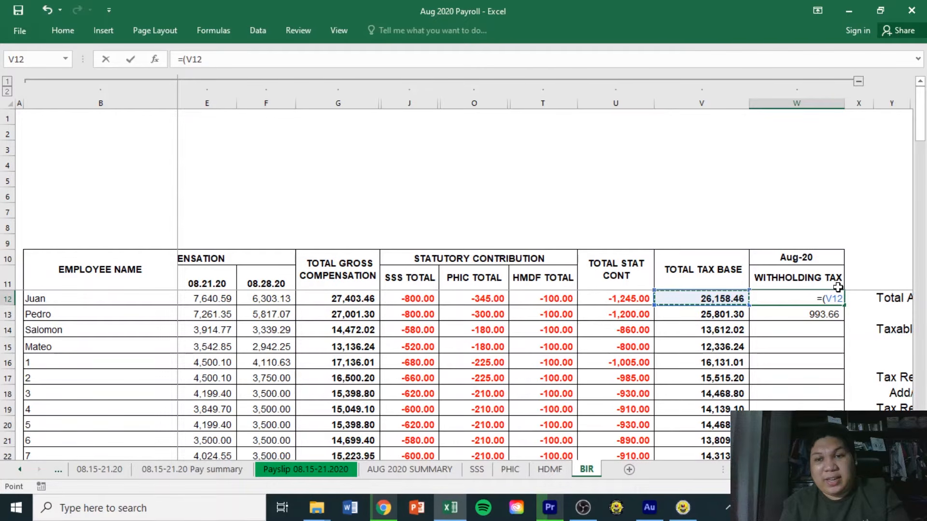
type("-29")
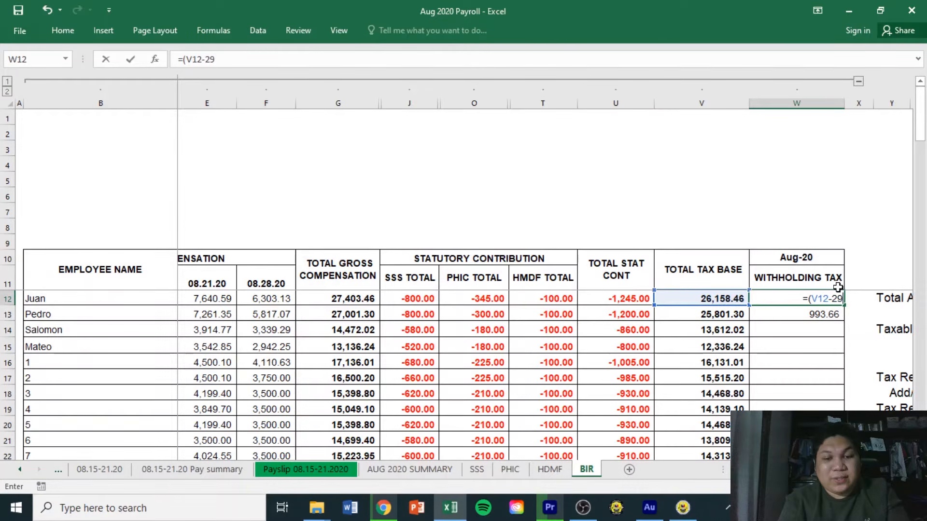
key("BackSpace")
type("0833)*.2")
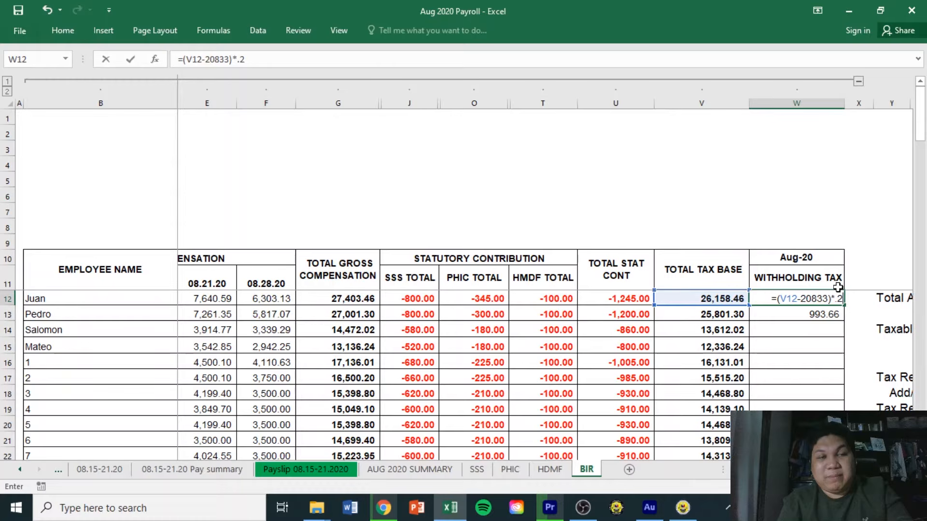
key("Return")
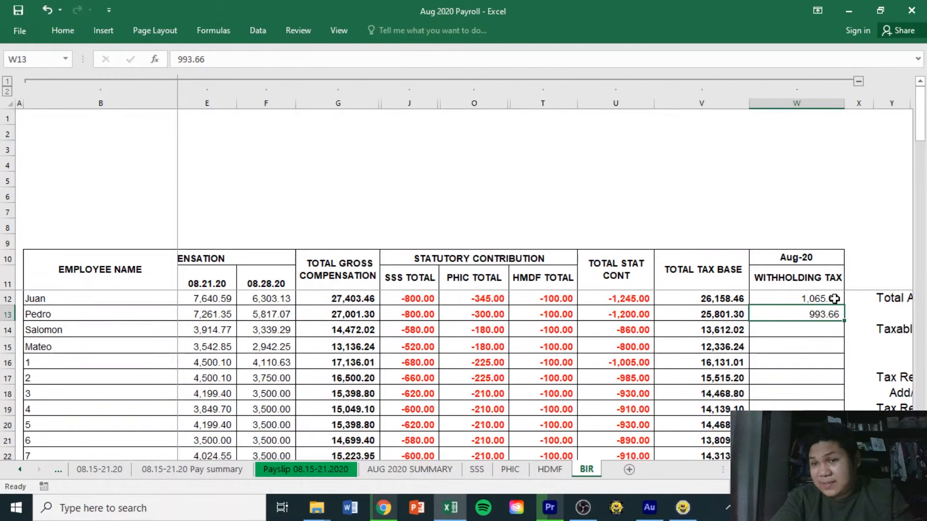
Select both withholding tax cells to confirm their 2,058.75 sum, then scroll down the sheet.
left_click_drag(834, 299, 821, 313)
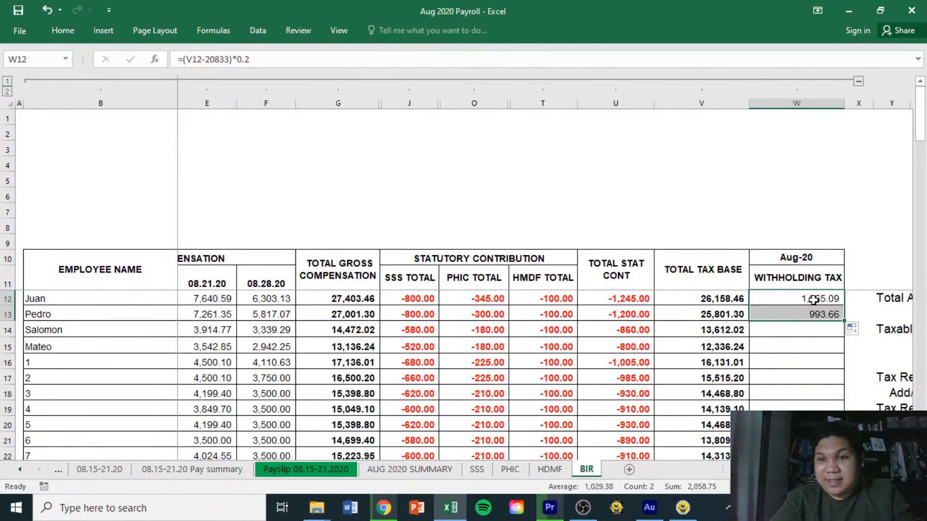
left_click(814, 300)
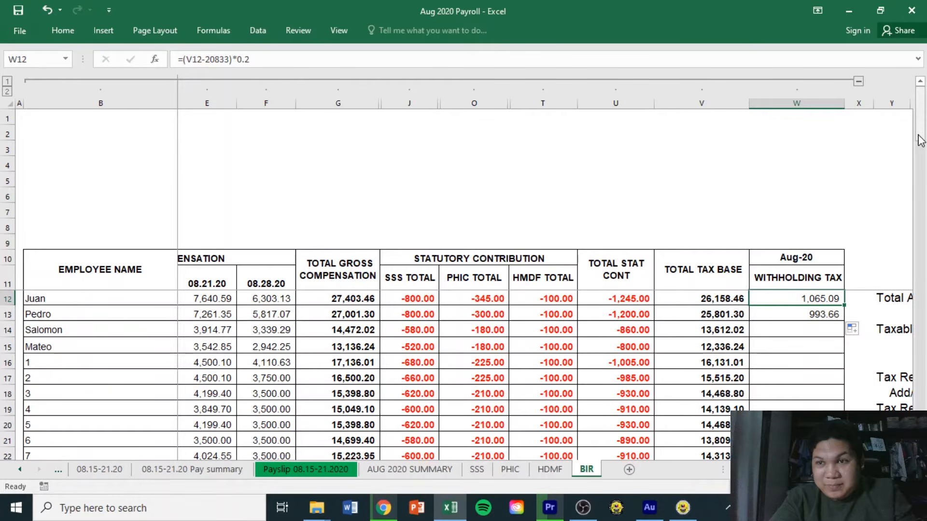
left_click_drag(920, 140, 922, 229)
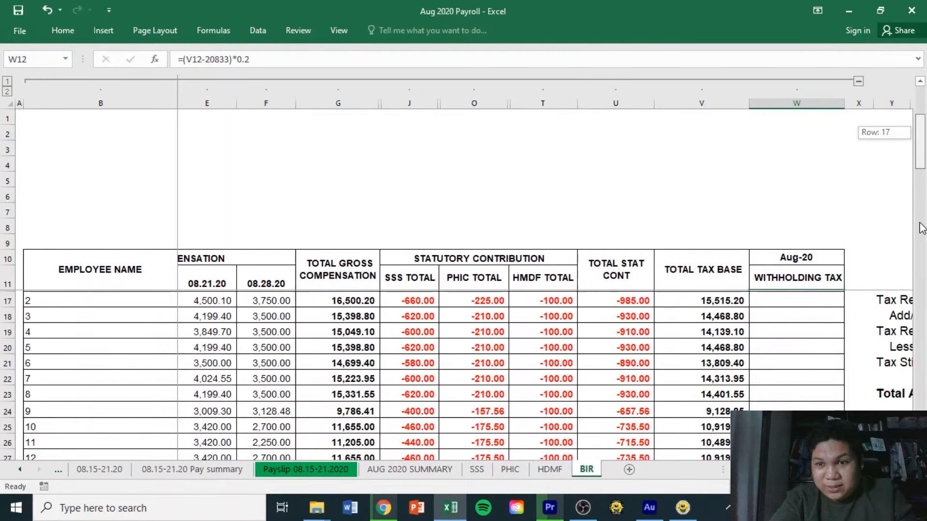
left_click_drag(922, 228, 921, 400)
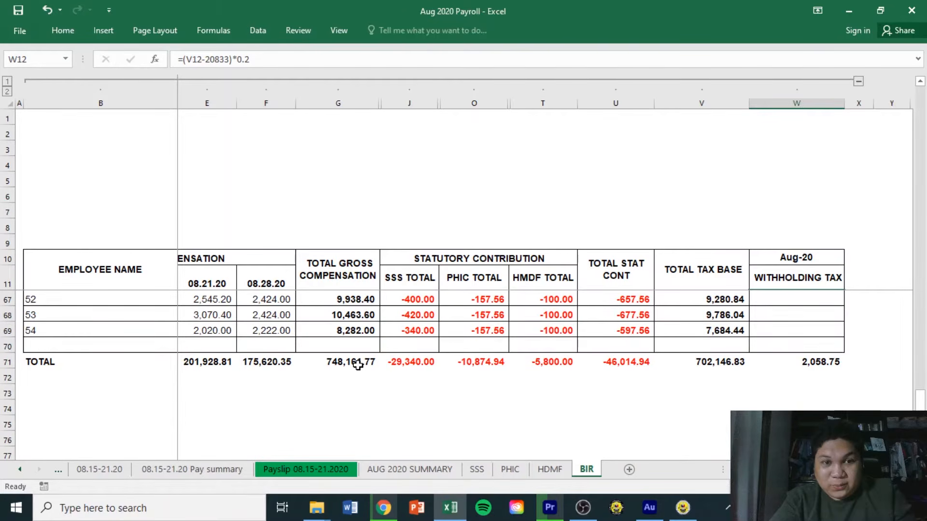
Fill the total gross compensation 748,161.77 and total withholding tax 2,058.75 cells yellow.
left_click(357, 365)
left_click(63, 30)
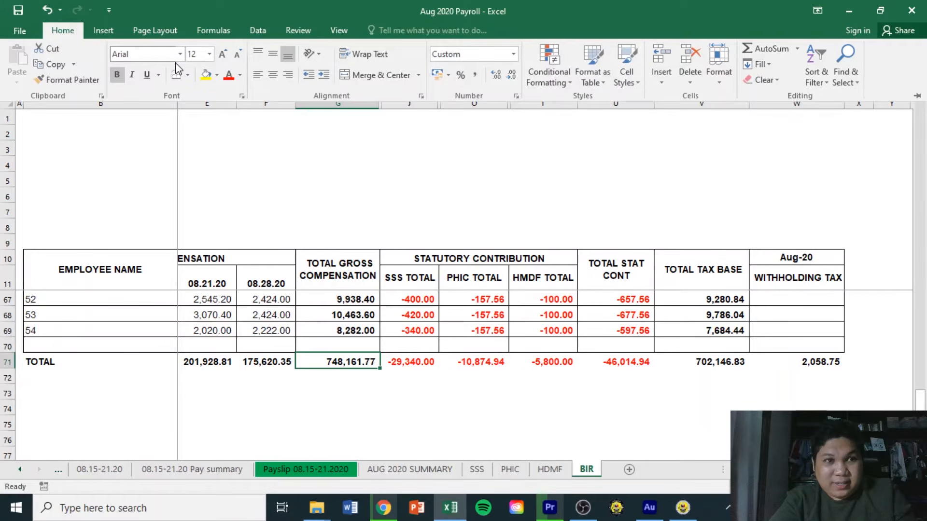
left_click(206, 75)
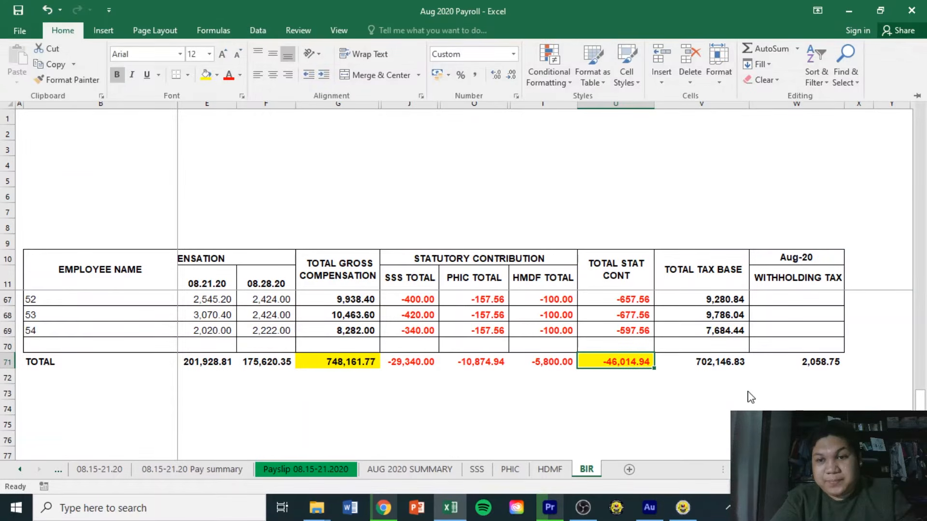
left_click(802, 363)
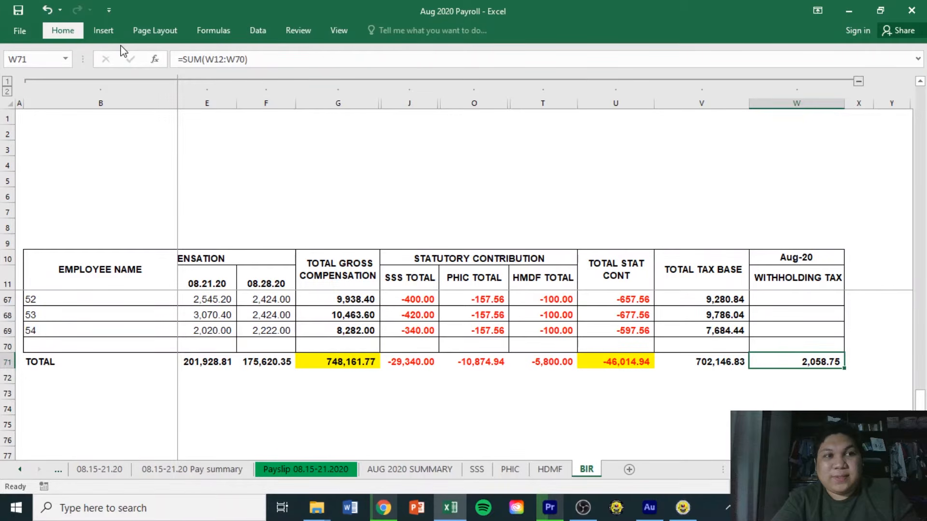
left_click(63, 30)
left_click(206, 75)
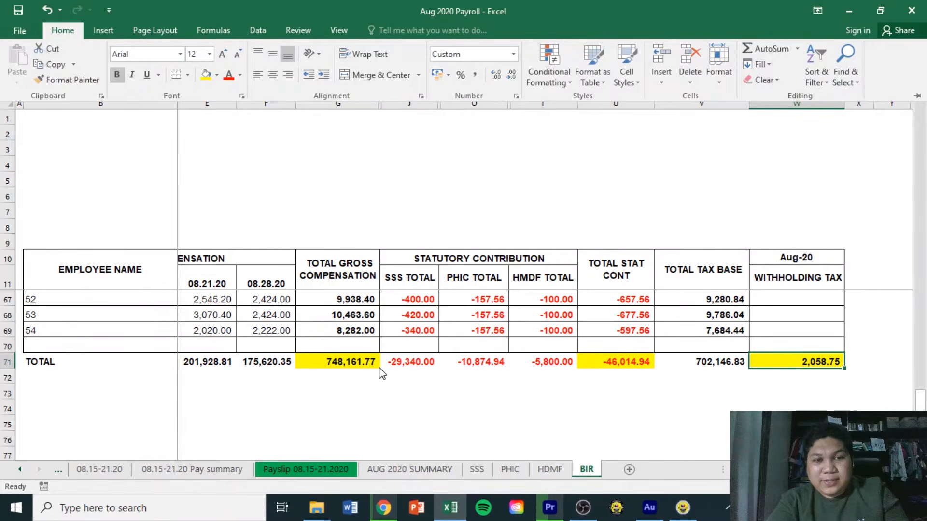
left_click(352, 374)
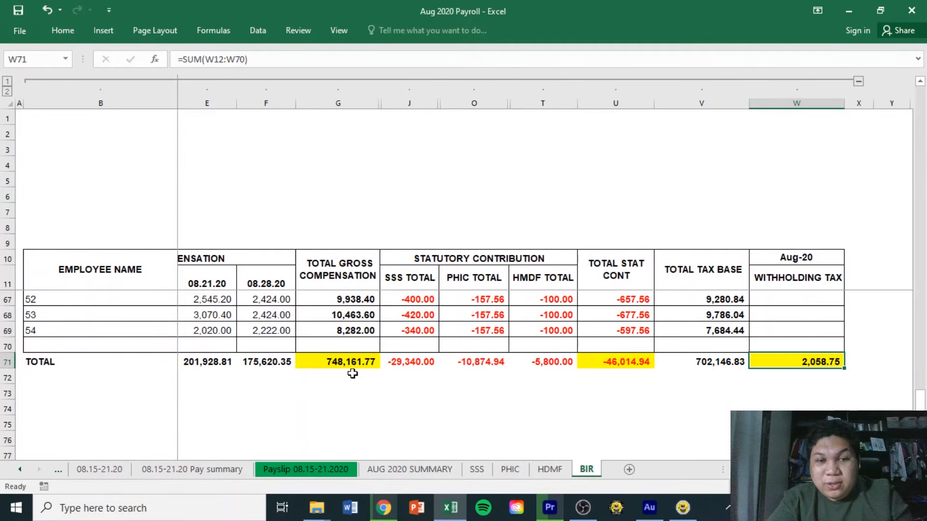
left_click(353, 366)
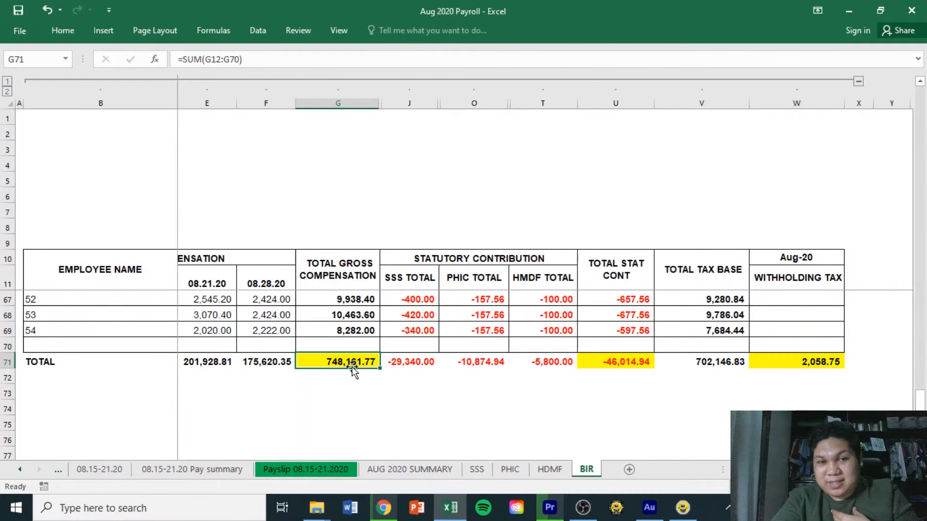
key("Down")
key("Down")
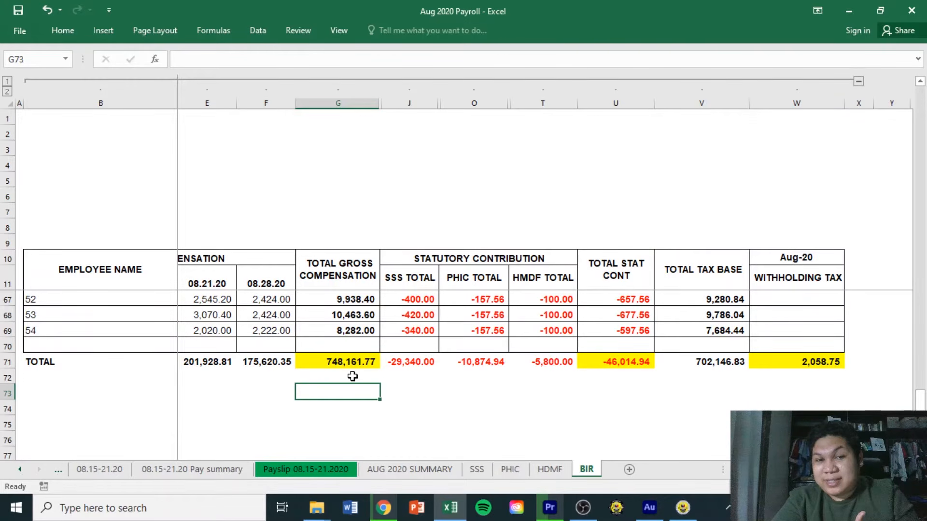
left_click(797, 365)
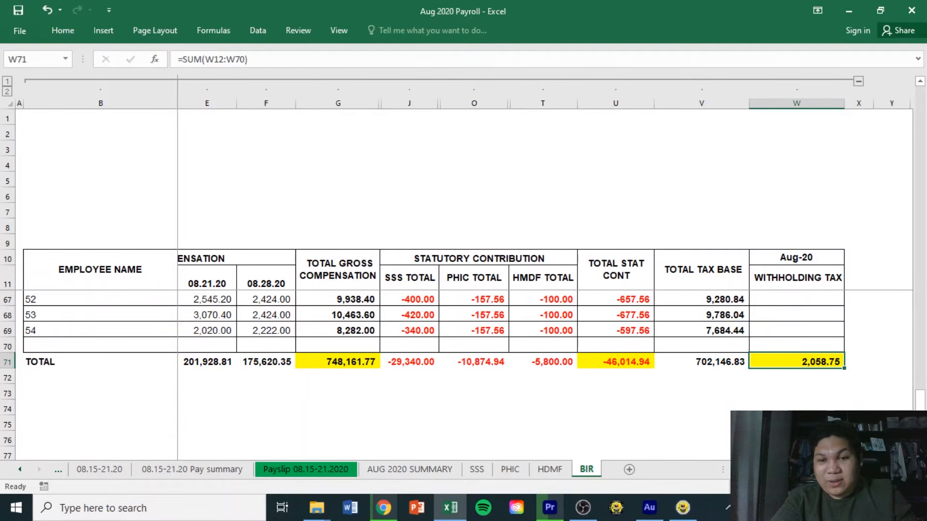
left_click(347, 377)
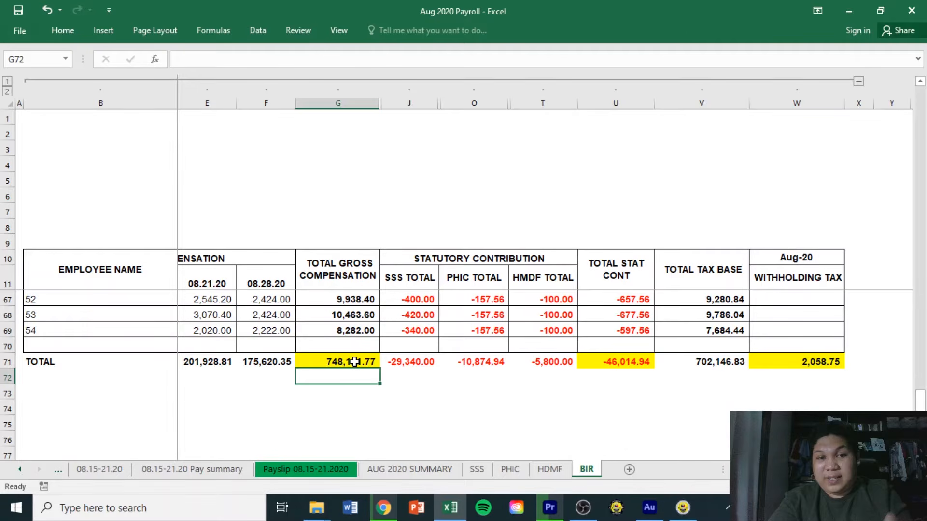
left_click(621, 365)
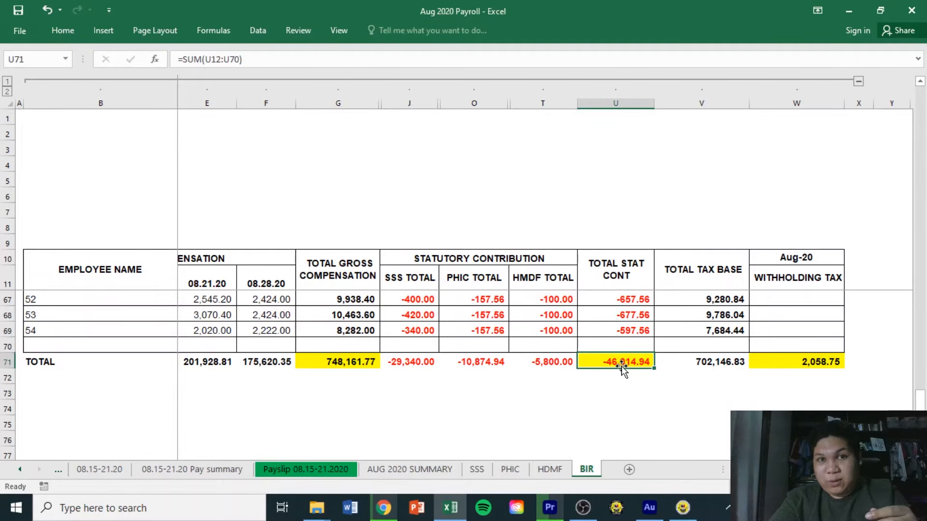
scroll(622, 366, "right", 1)
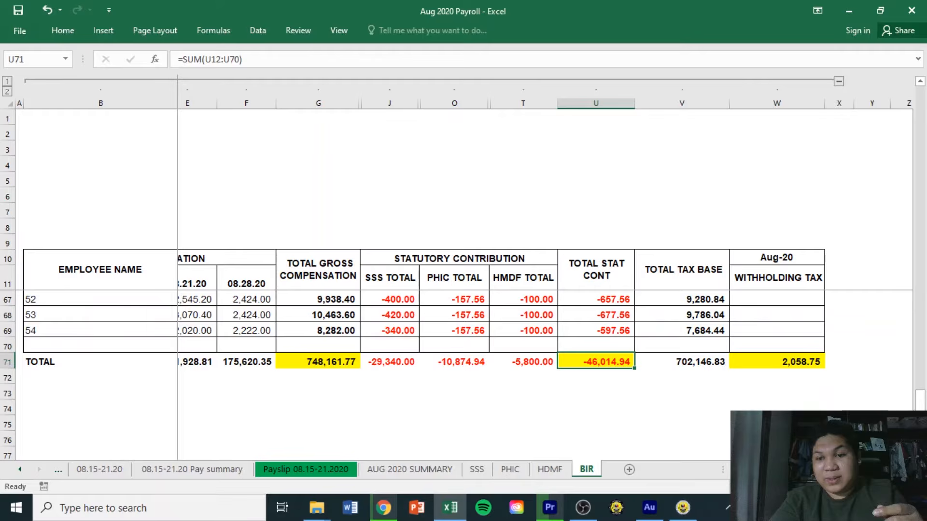
scroll(544, 284, "right", 4)
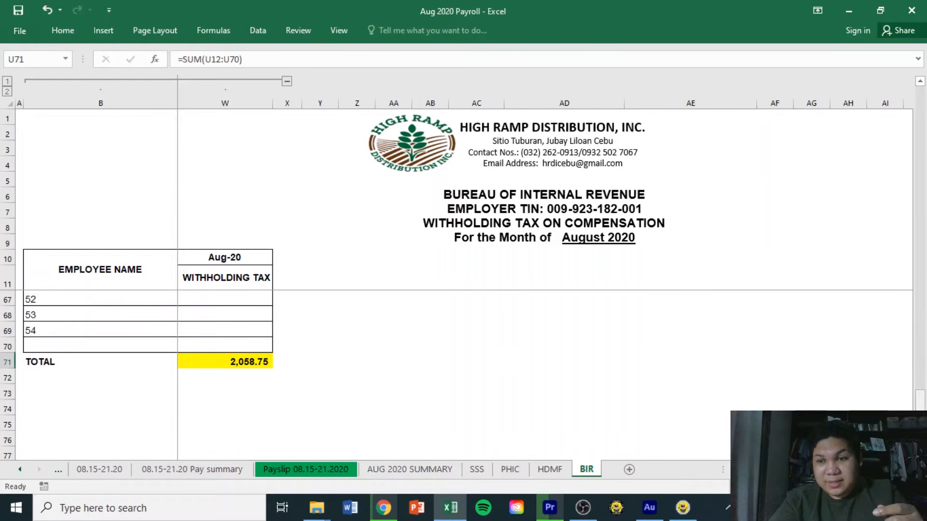
Check summary cells AE12, AE13 and AE17 for compensation, non-taxable amount and tax withheld.
left_click_drag(920, 419, 920, 154)
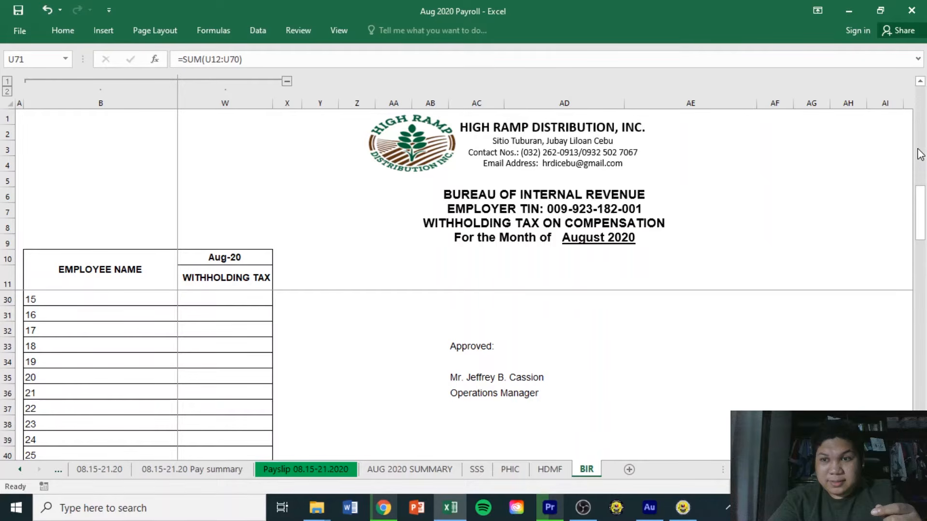
left_click_drag(920, 154, 920, 137)
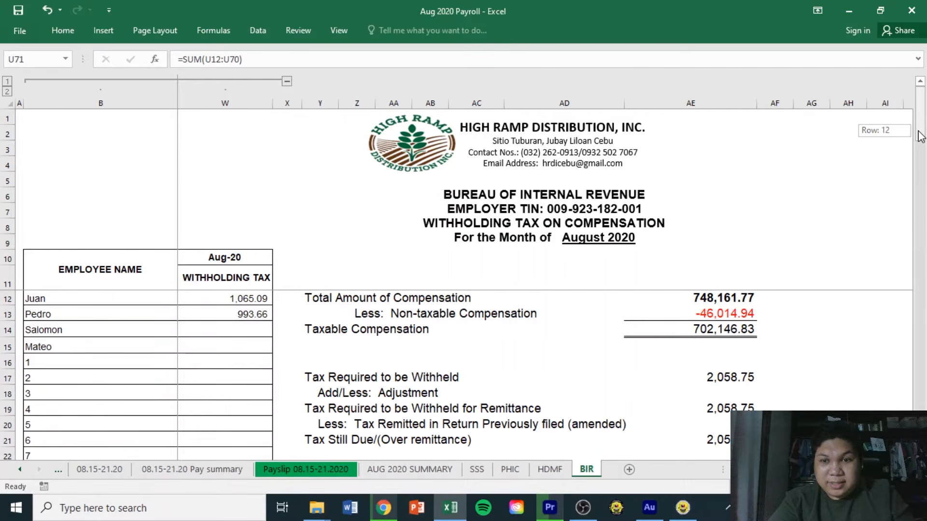
left_click_drag(920, 136, 920, 136)
left_click(745, 298)
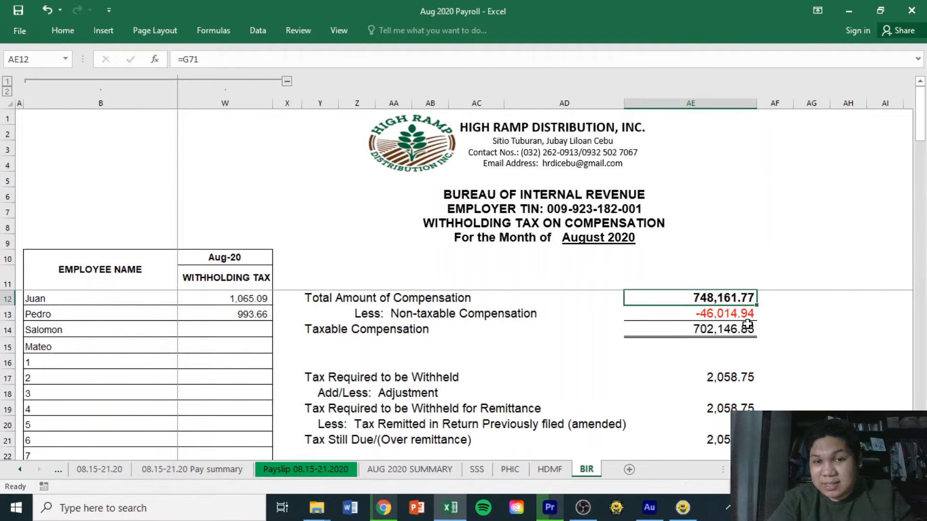
key("Down")
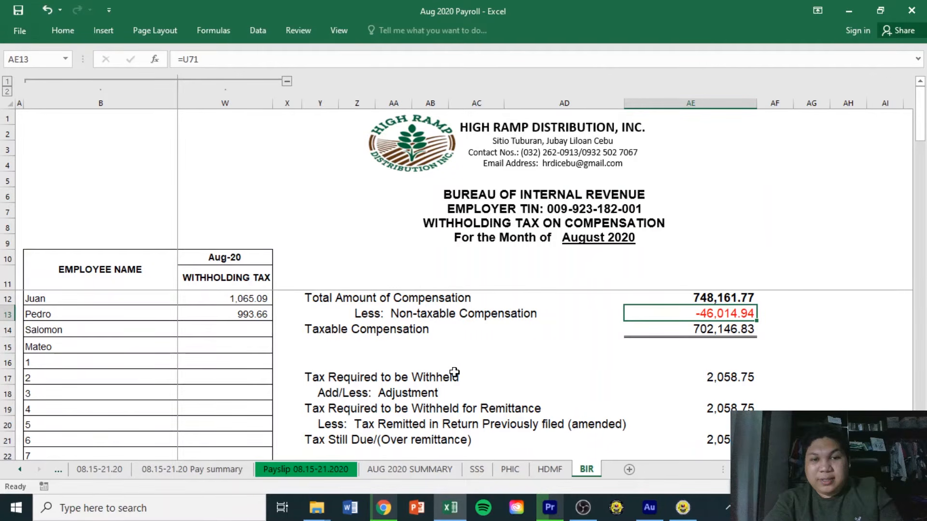
left_click(739, 378)
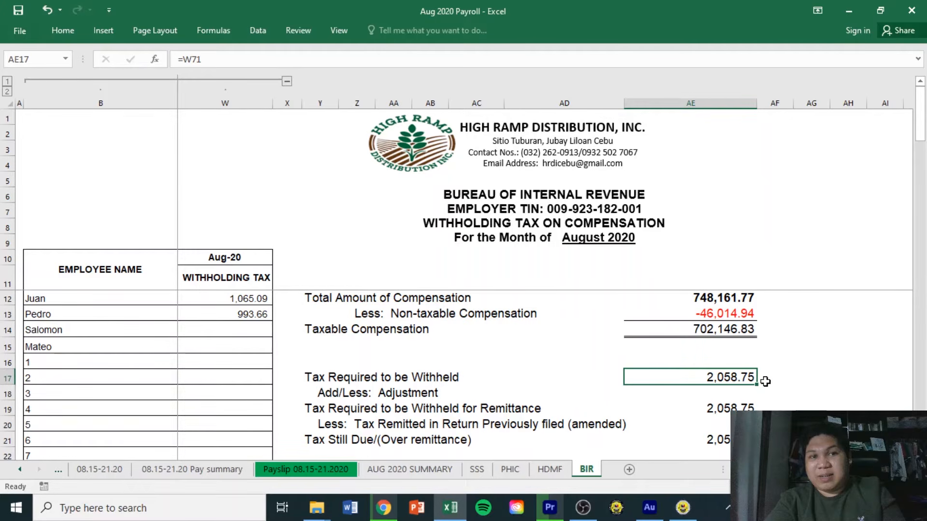
Inspect two more summary cells, then bring the Offline eBIRForms Package to the front.
left_click(776, 351)
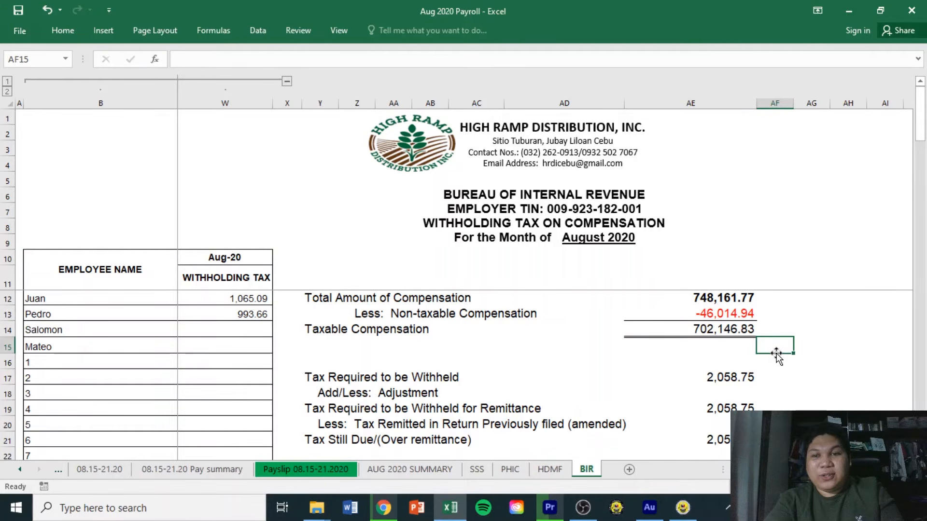
left_click(743, 362)
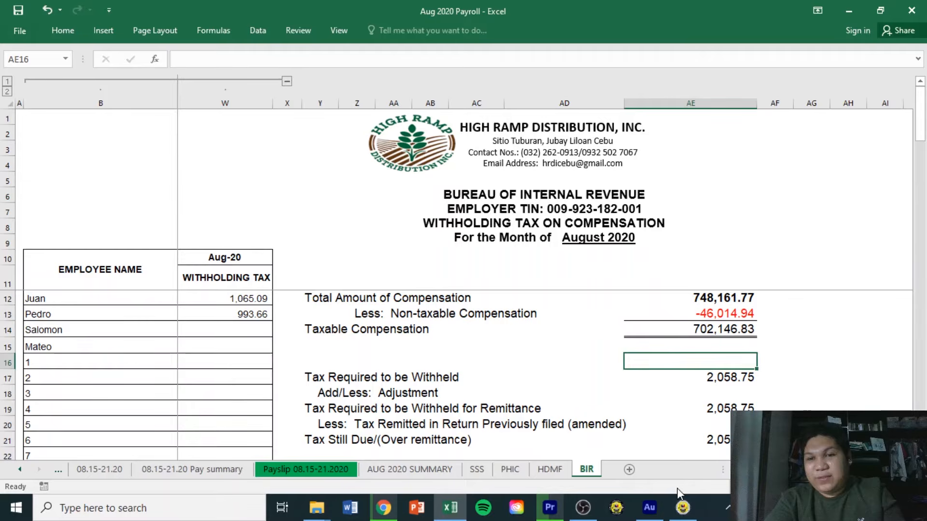
left_click(682, 508)
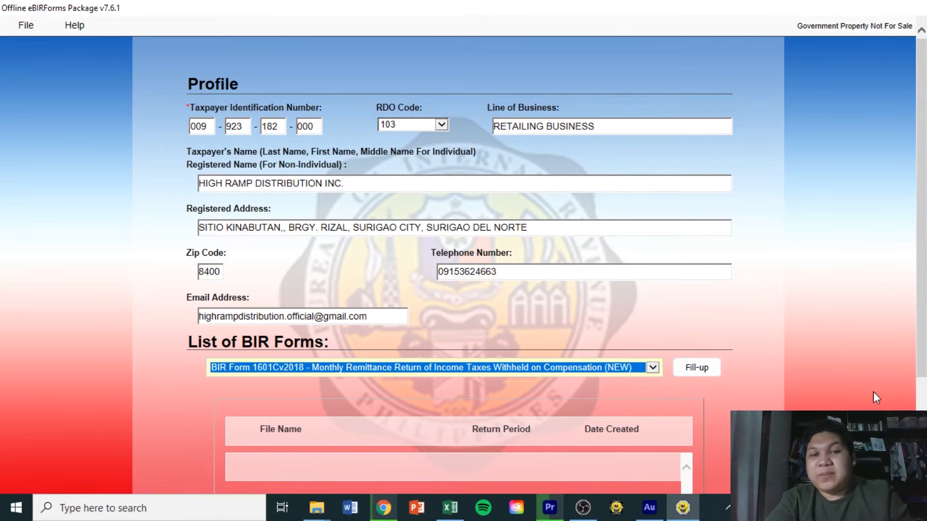
Choose BIR Form 1601Cv2018, start Fill-up, and accept the background-information-saved message.
left_click(652, 369)
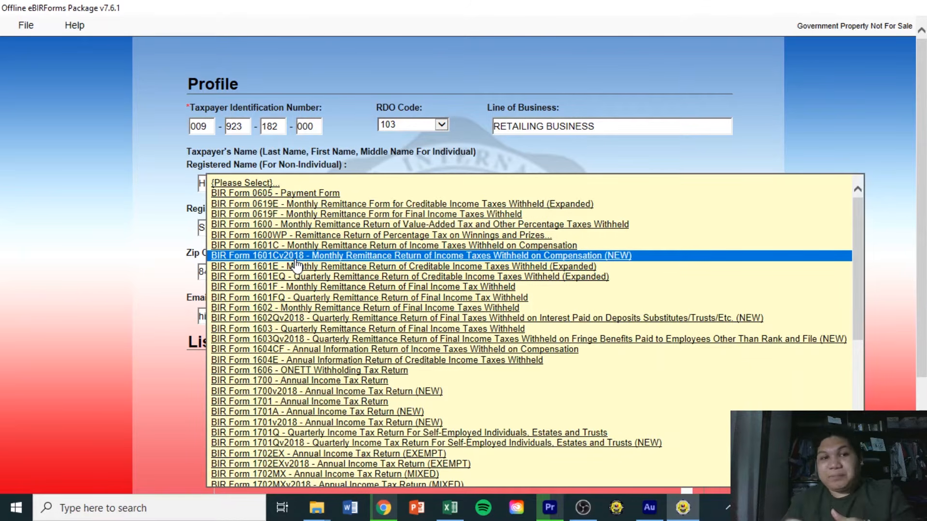
left_click(295, 259)
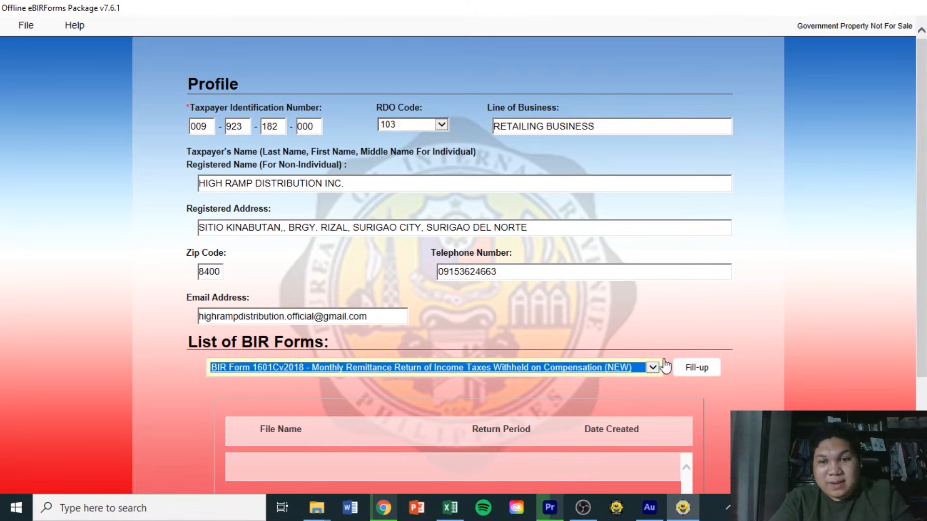
left_click(707, 368)
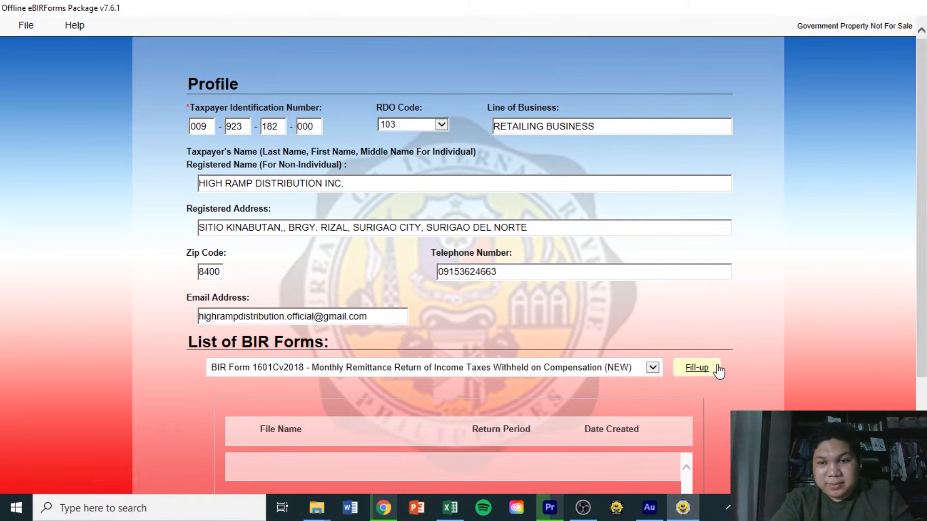
left_click(710, 368)
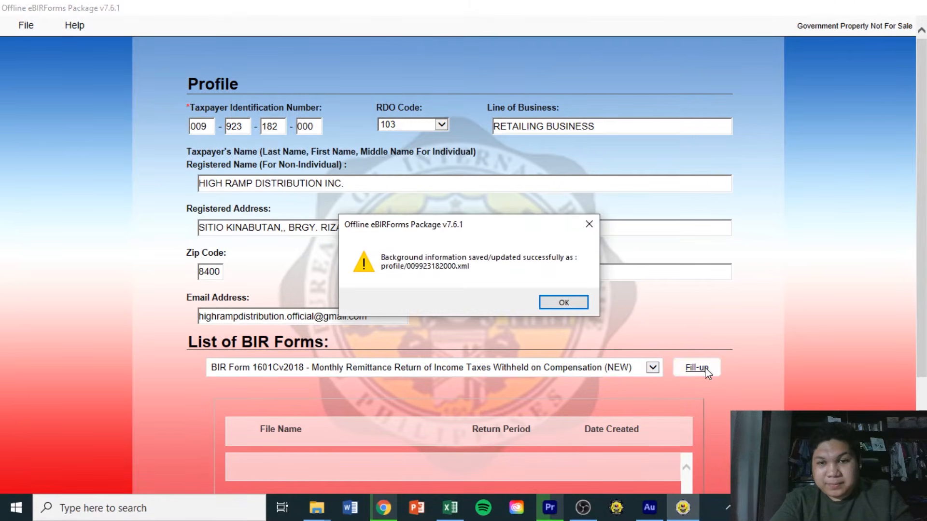
left_click(566, 307)
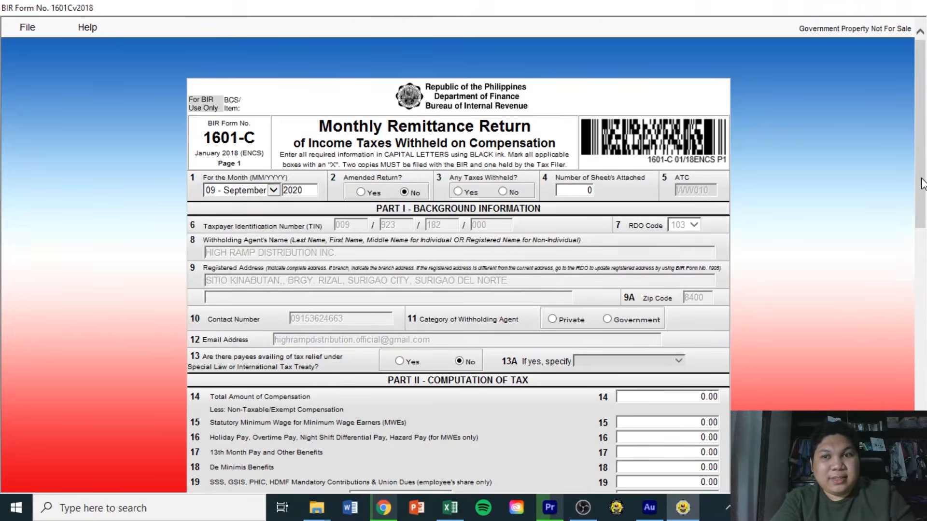
Set the return month to 08 - August, Amended Return to No, and taxes withheld to Yes.
mouse_move(922, 171)
left_mouse_down()
mouse_move(922, 198)
mouse_move(922, 185)
mouse_move(908, 179)
left_mouse_up()
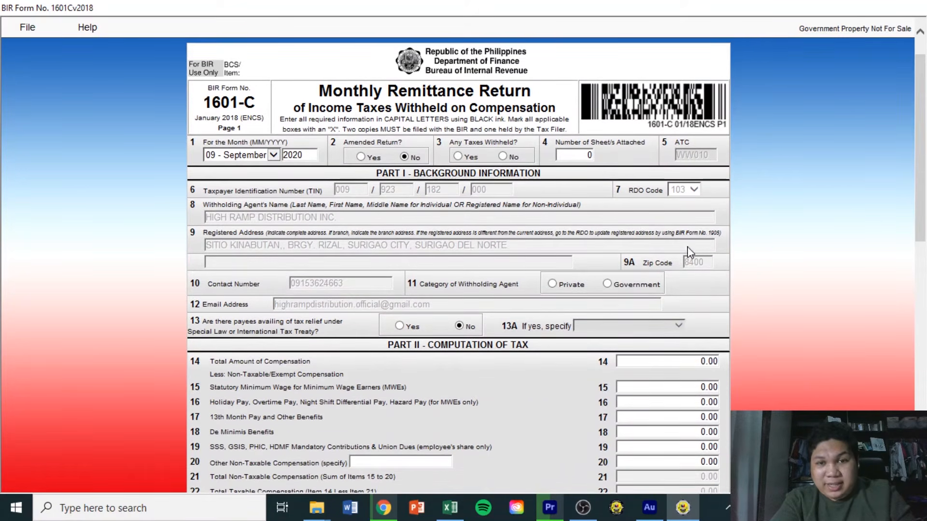
left_click(274, 155)
left_click(254, 144)
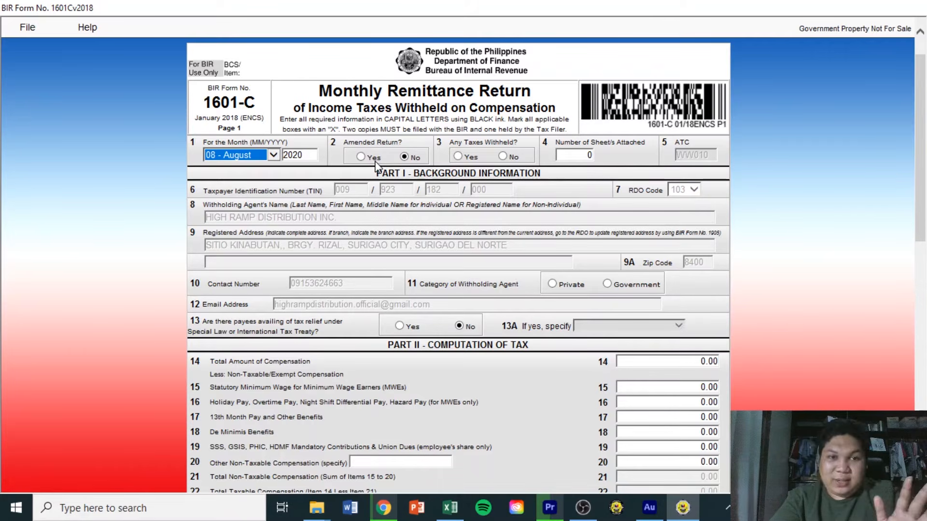
left_click(370, 157)
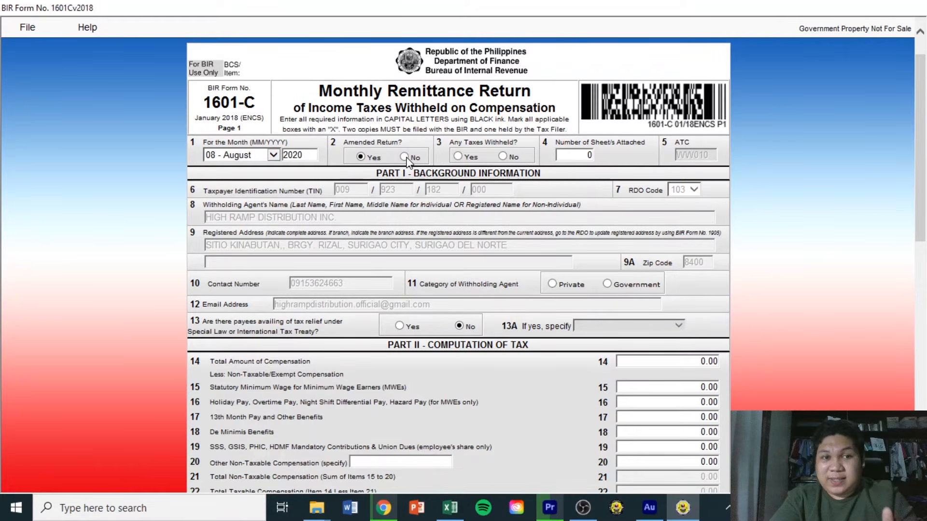
left_click(405, 157)
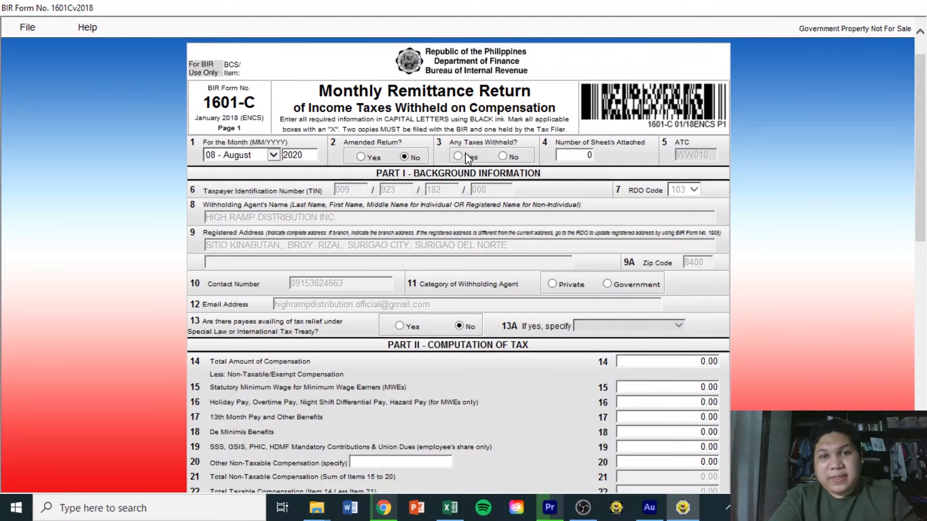
left_click(466, 155)
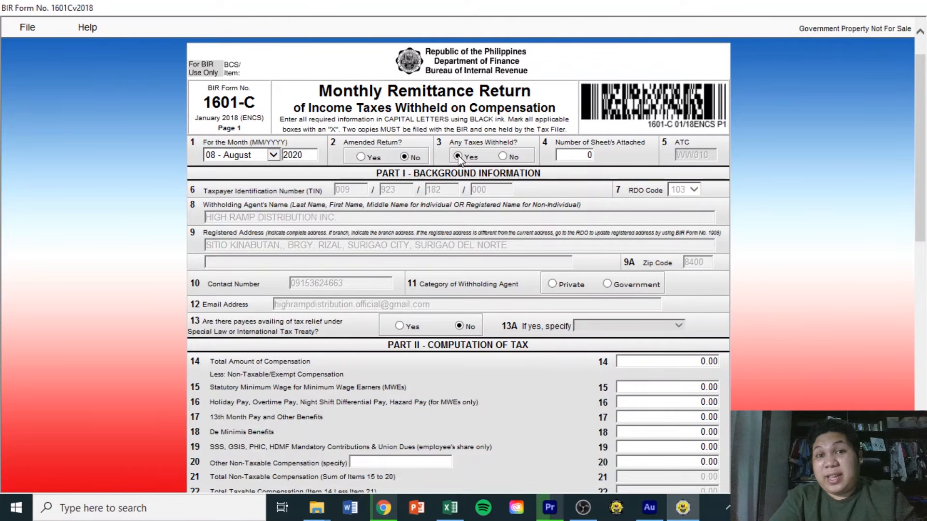
left_click(578, 155)
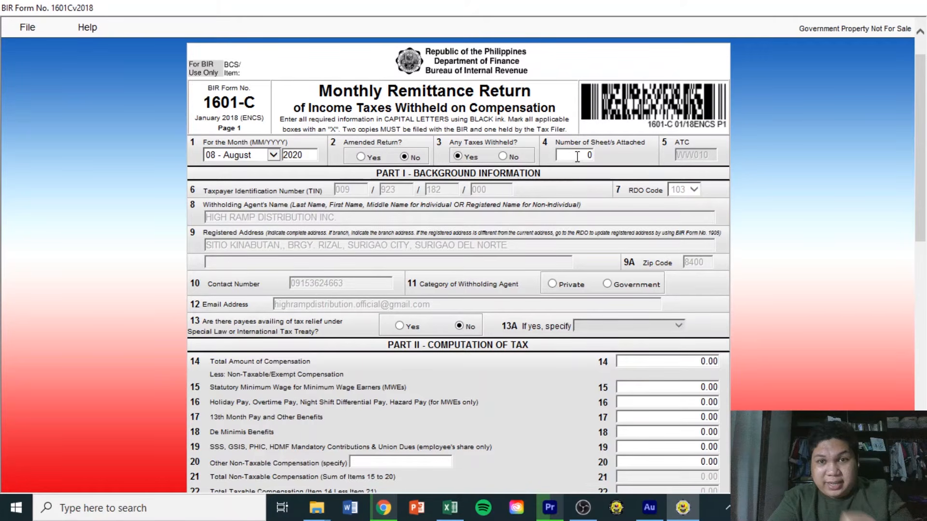
Set the withholding agent category in item 11 to Private.
scroll(924, 178, "down", 1)
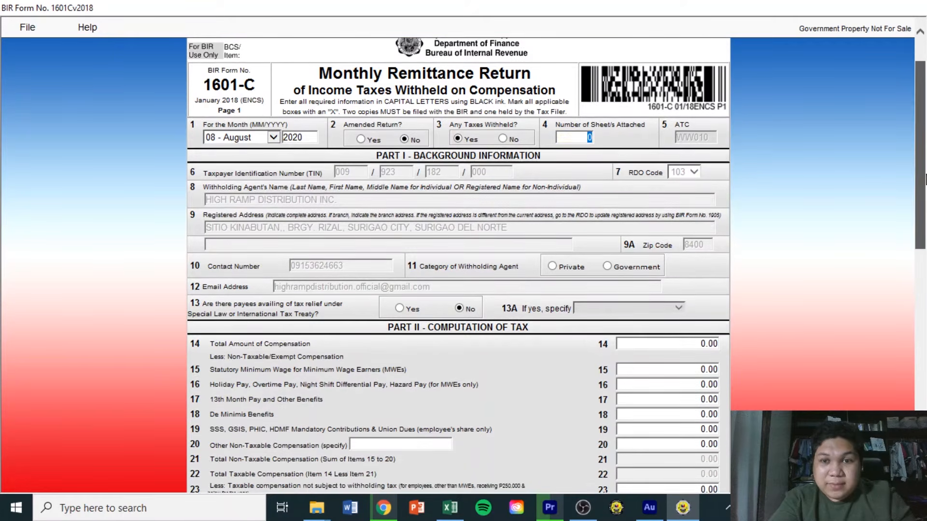
scroll(330, 203, "down", 3)
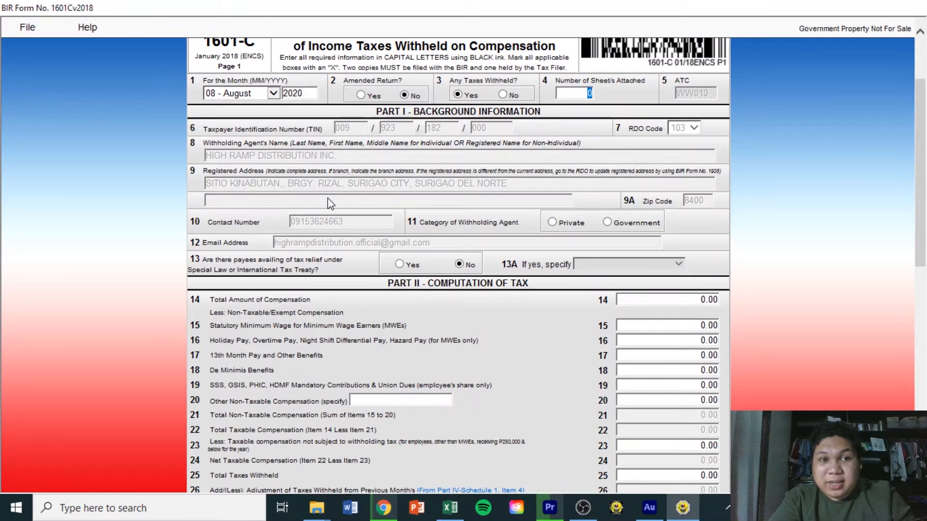
left_click(552, 223)
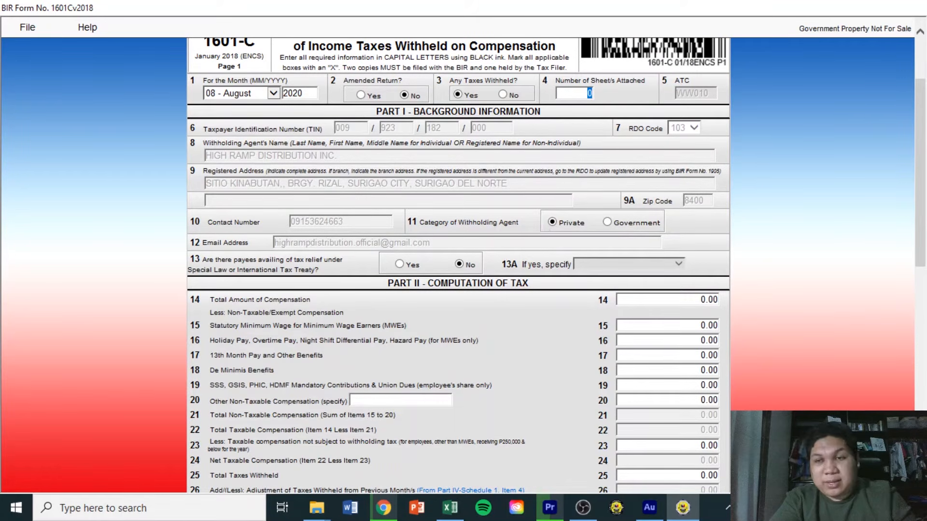
scroll(919, 212, "down", 2)
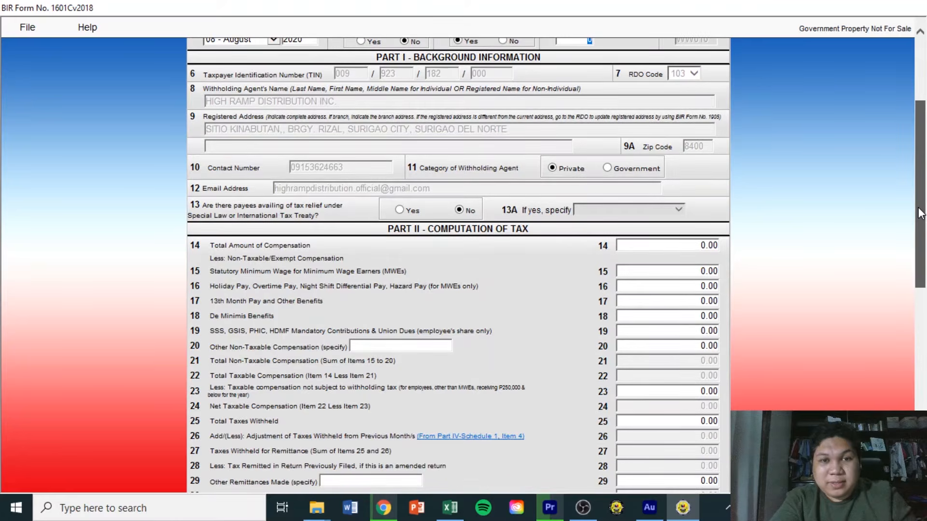
scroll(920, 212, "down", 1)
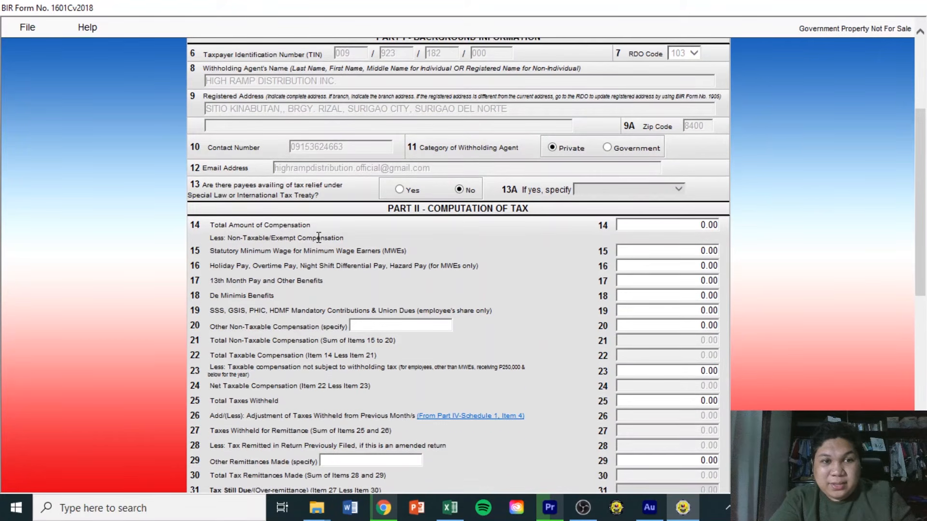
Focus item 14 and check the total compensation figure in Excel cell AE12.
left_click(696, 226)
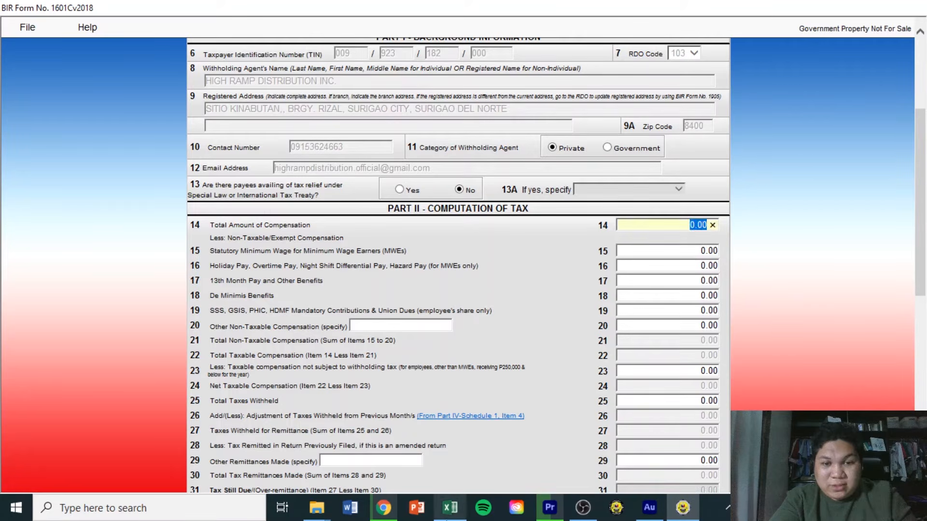
left_click(450, 507)
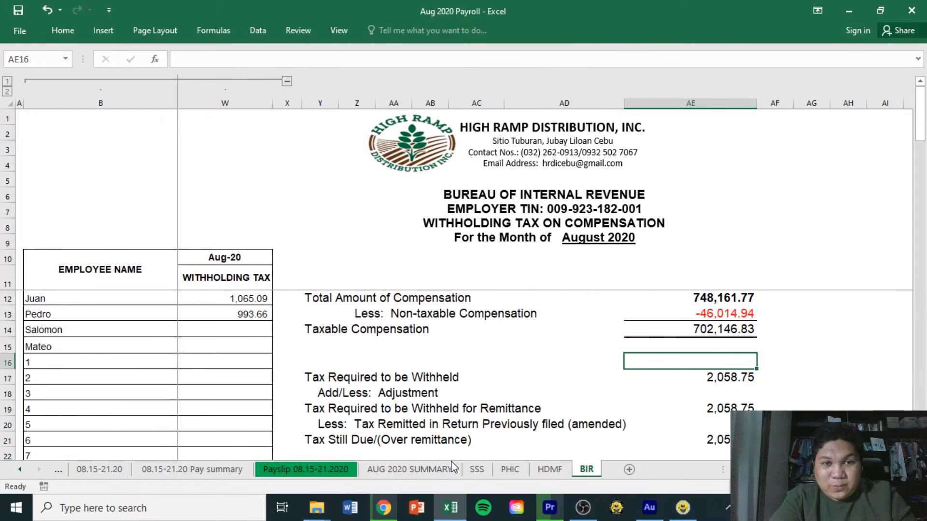
left_click(726, 298)
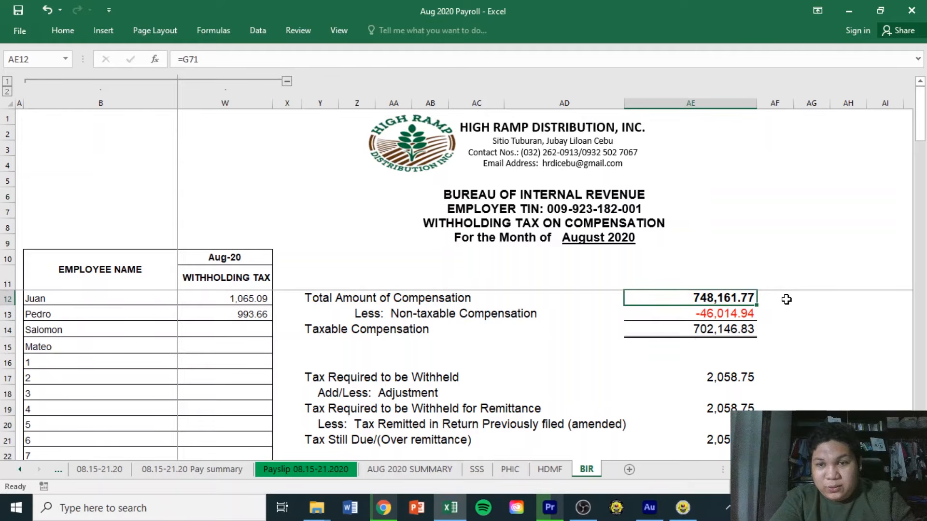
key("alt+Tab")
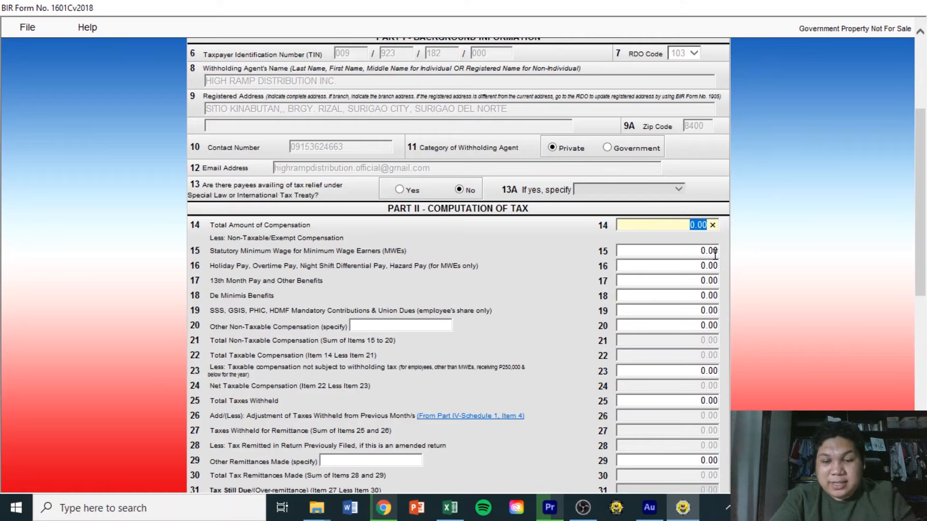
Enter 748161.77 as item 14's Total Amount of Compensation and commit it.
type("74816")
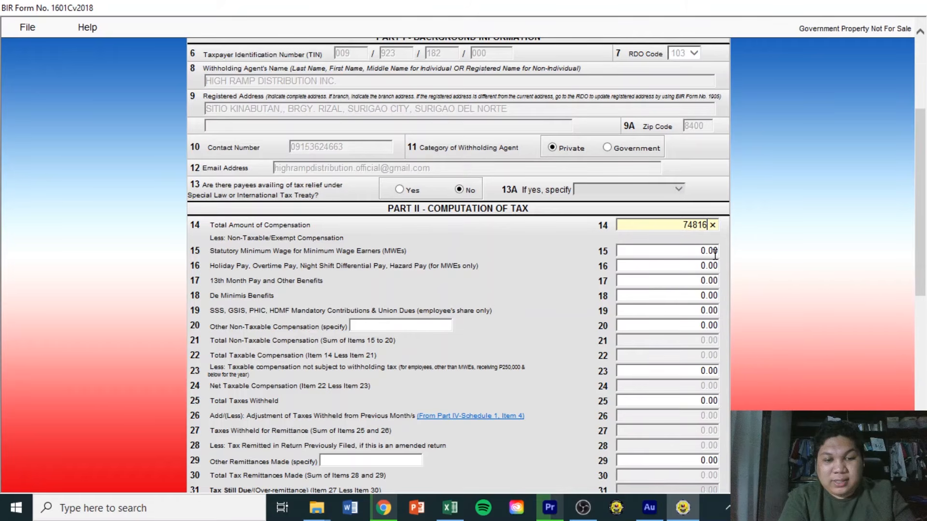
type("1.77")
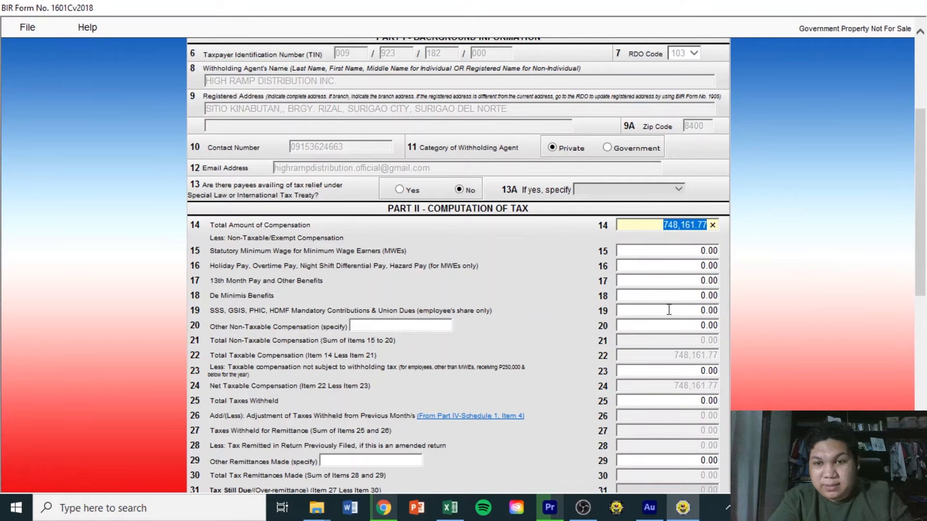
left_click(677, 253)
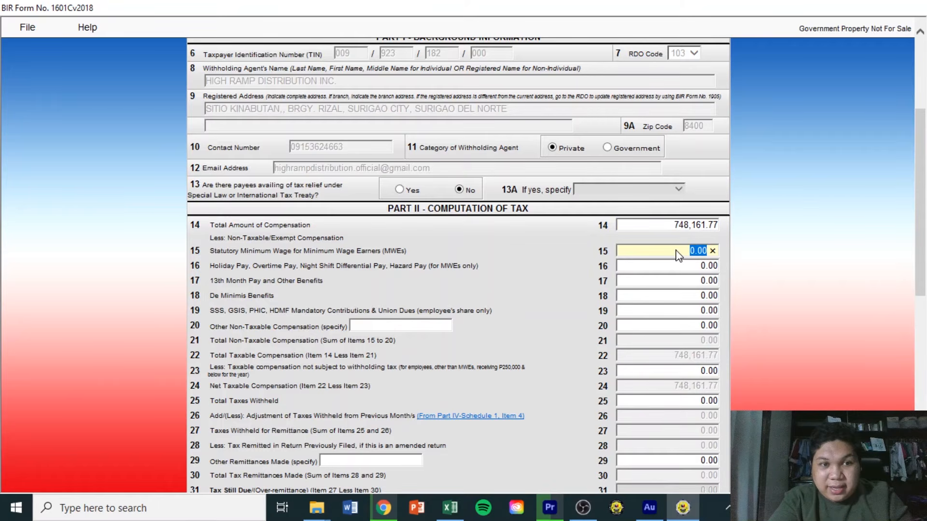
left_click(207, 226)
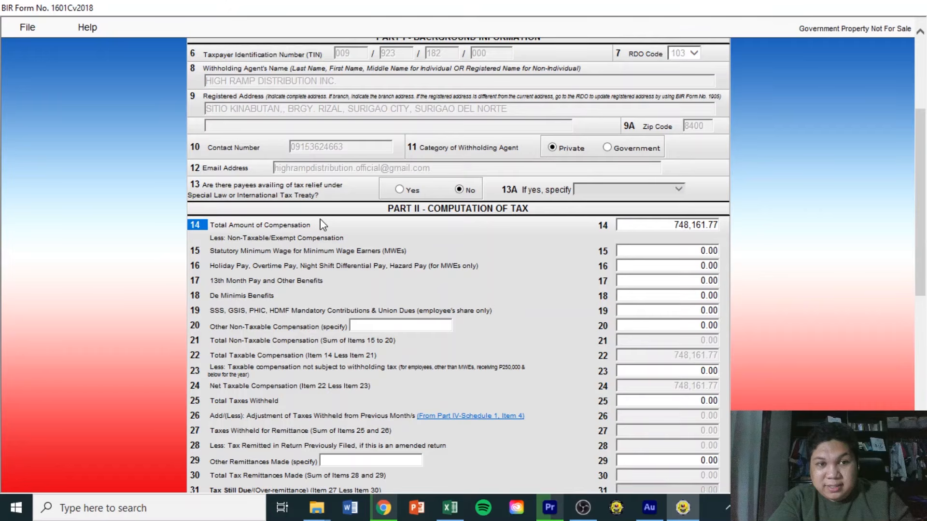
left_click(270, 222)
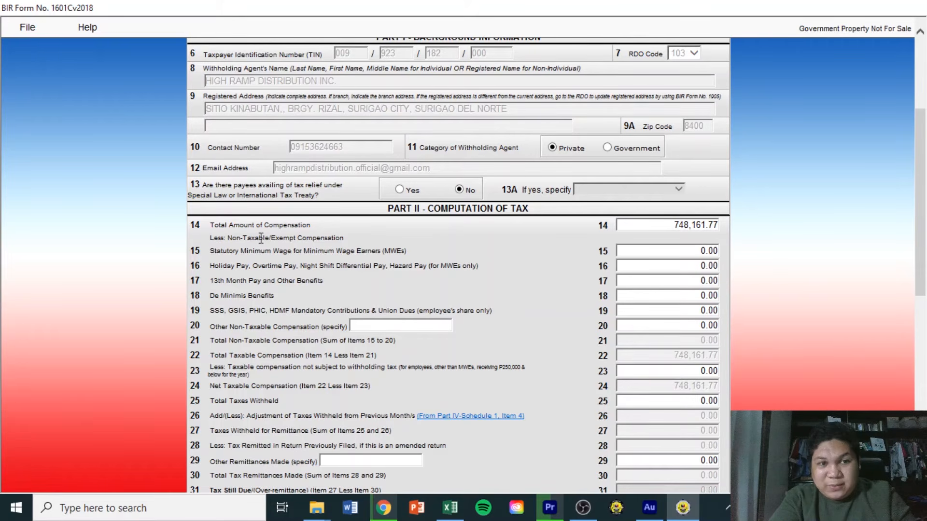
Highlight the Non-Taxable/Exempt Compensation section, then return to the payroll workbook.
left_click_drag(210, 238, 305, 248)
left_click(344, 236)
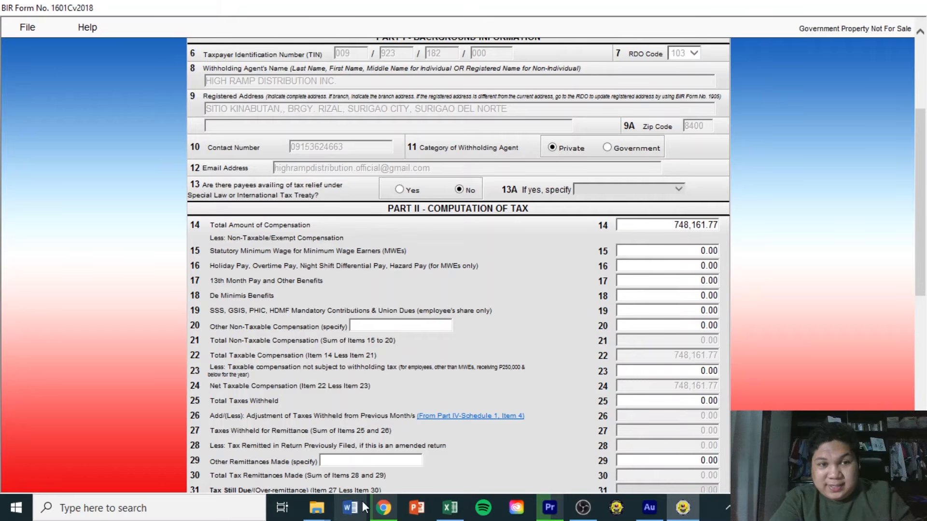
left_click(450, 507)
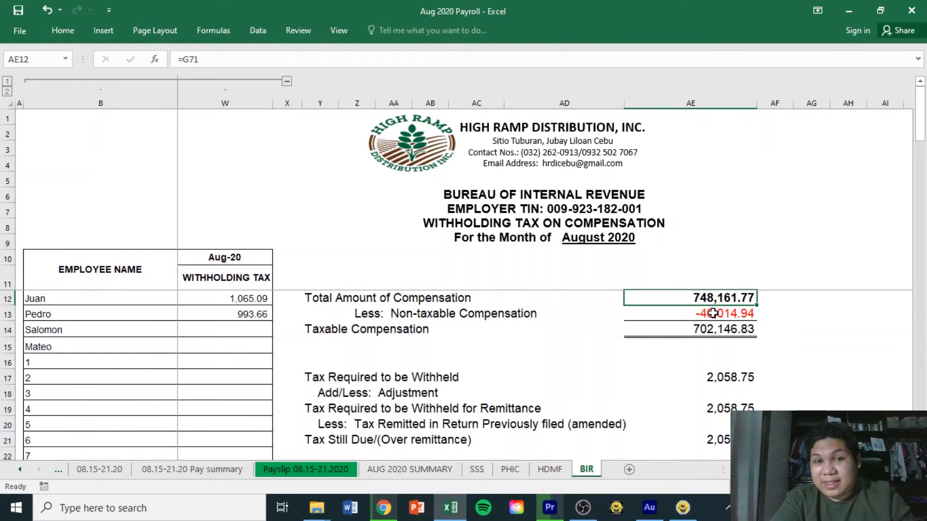
Check AE13's non-taxable compensation and the PHIC, HMDF and U71 statutory contribution totals.
left_click(713, 313)
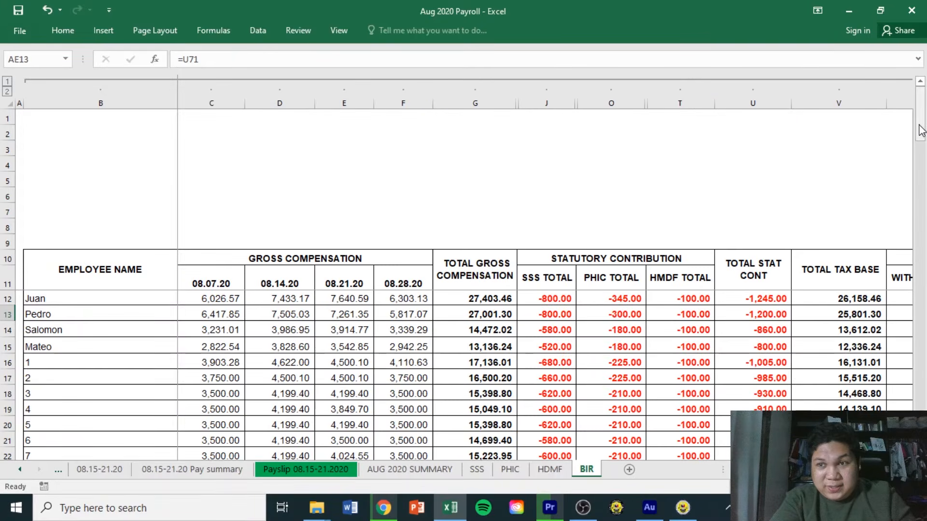
left_click_drag(920, 126, 908, 266)
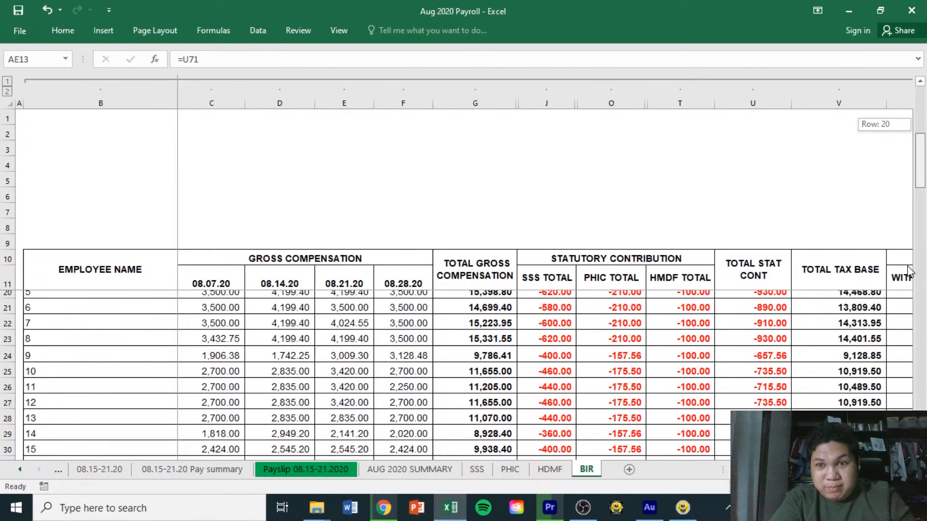
left_click_drag(907, 267, 908, 429)
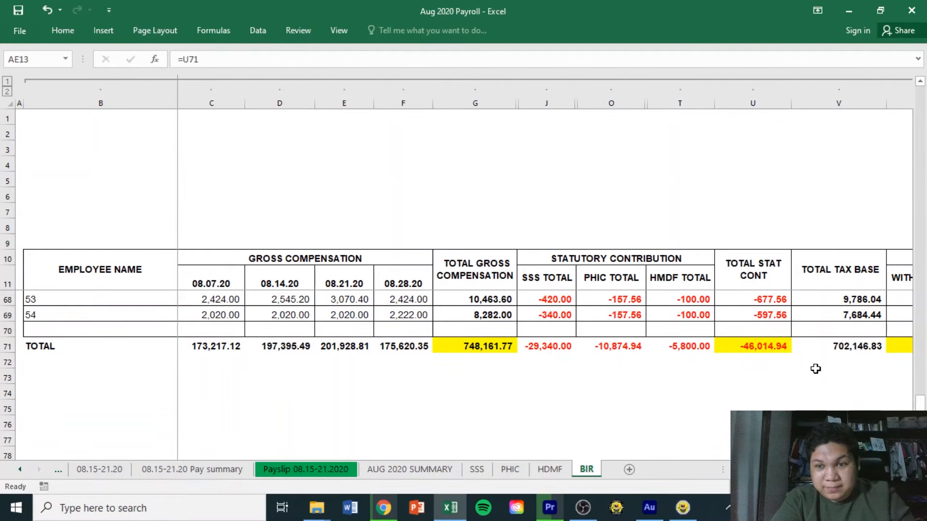
left_click(611, 277)
left_click(675, 271)
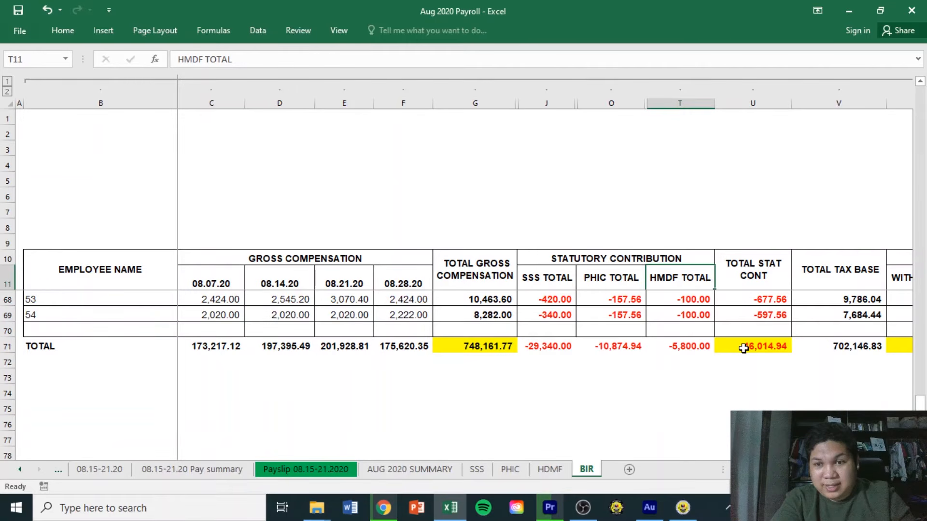
left_click(743, 348)
Scroll back up the sheet and return to the BIR Form 1601C return.
scroll(743, 348, "right", 5)
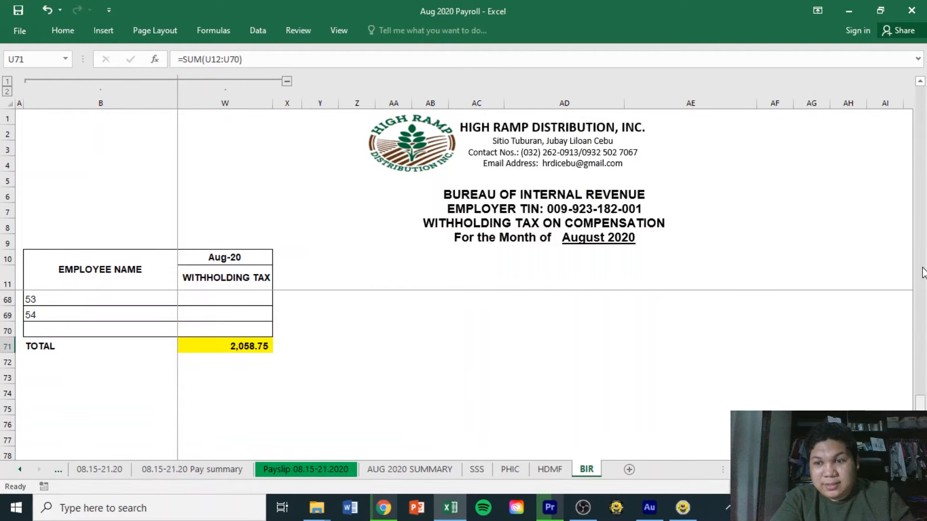
left_click_drag(920, 269, 924, 140)
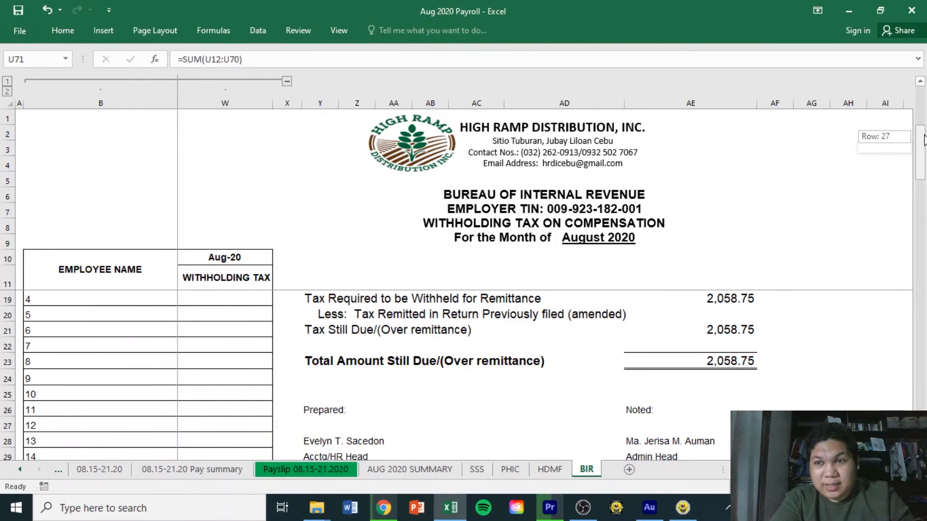
left_click_drag(924, 140, 923, 94)
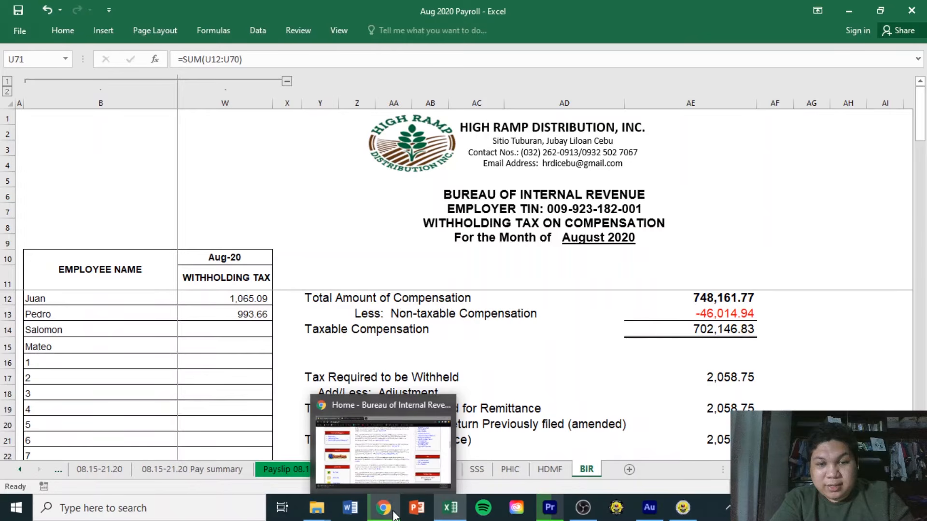
left_click(695, 513)
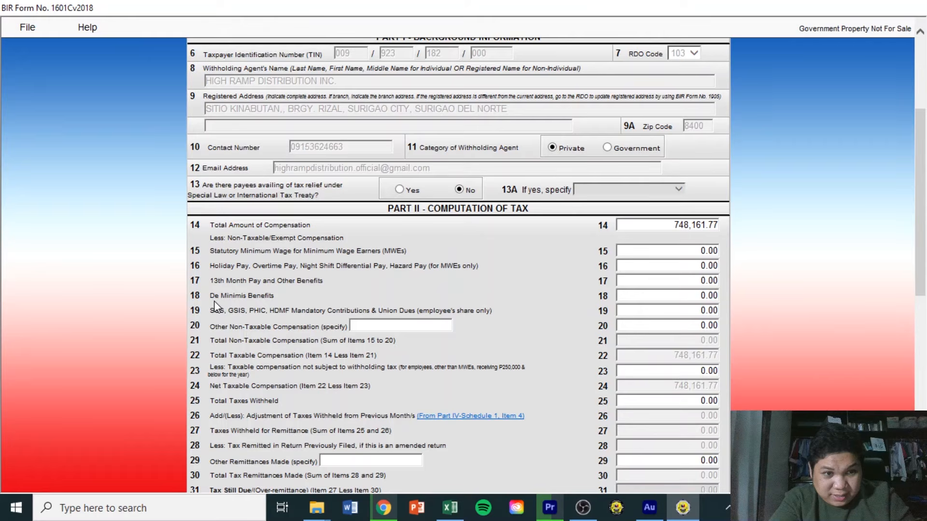
Enter 46014.94 as item 19's mandatory contributions, so items 22 and 24 recalculate to 702,146.83.
left_click_drag(215, 301, 366, 301)
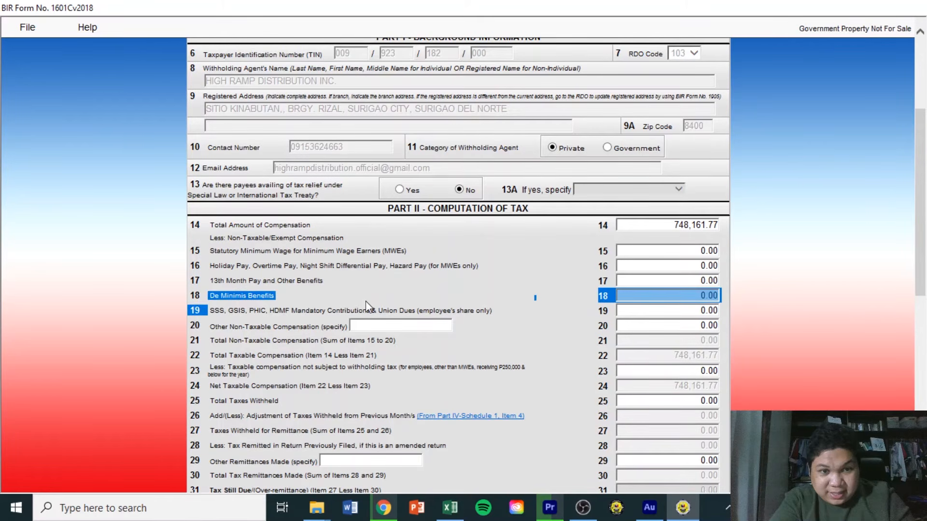
left_click_drag(211, 311, 504, 310)
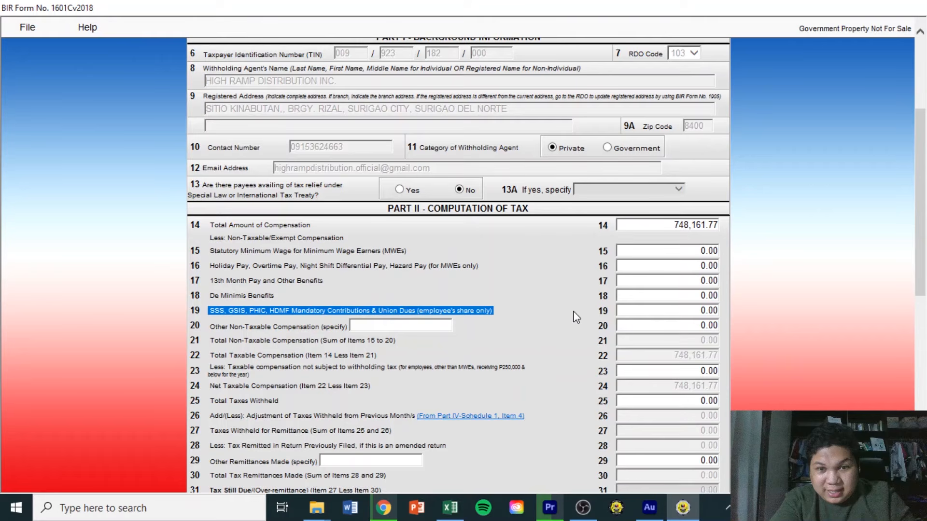
left_click(666, 310)
type("46")
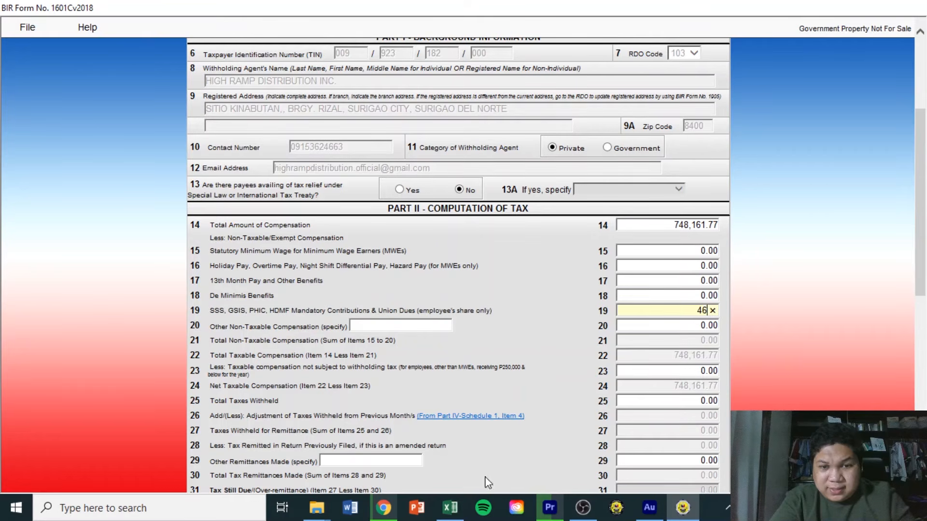
left_click(457, 506)
left_click(457, 506)
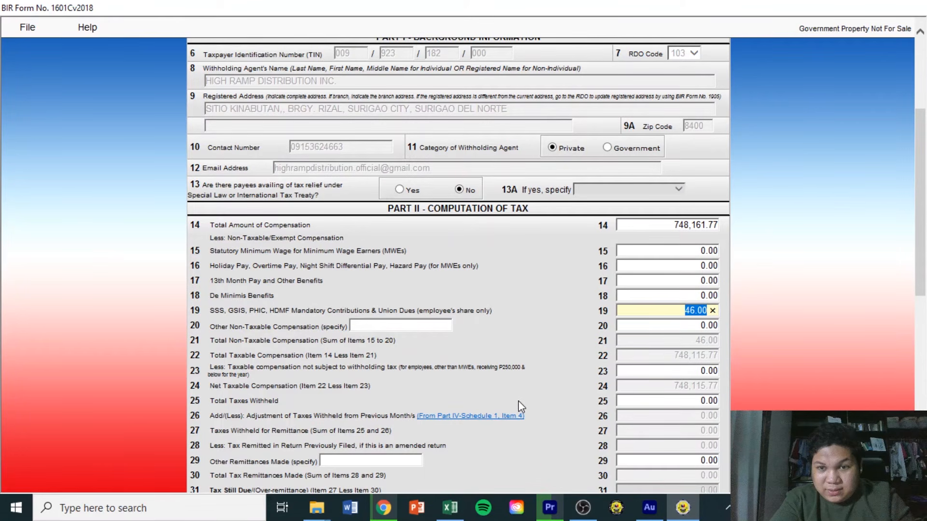
type("46014")
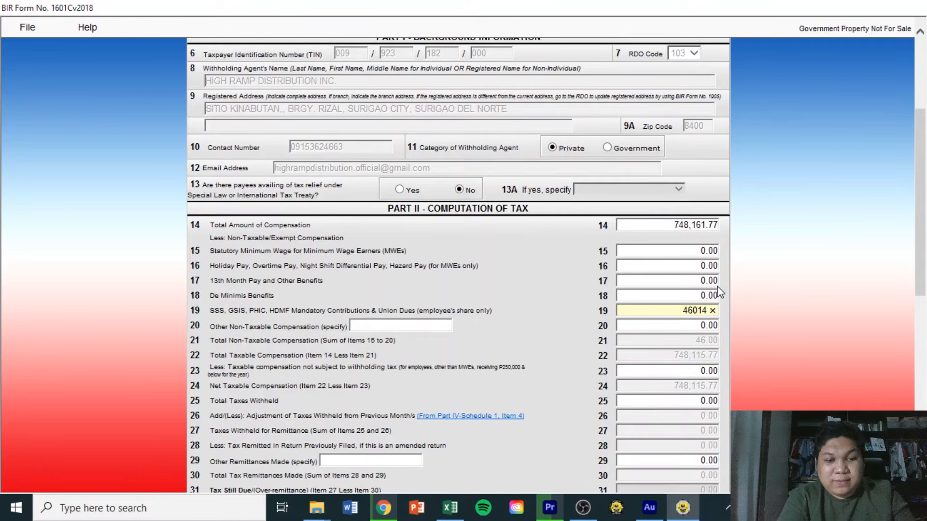
type(".94")
left_click(718, 292)
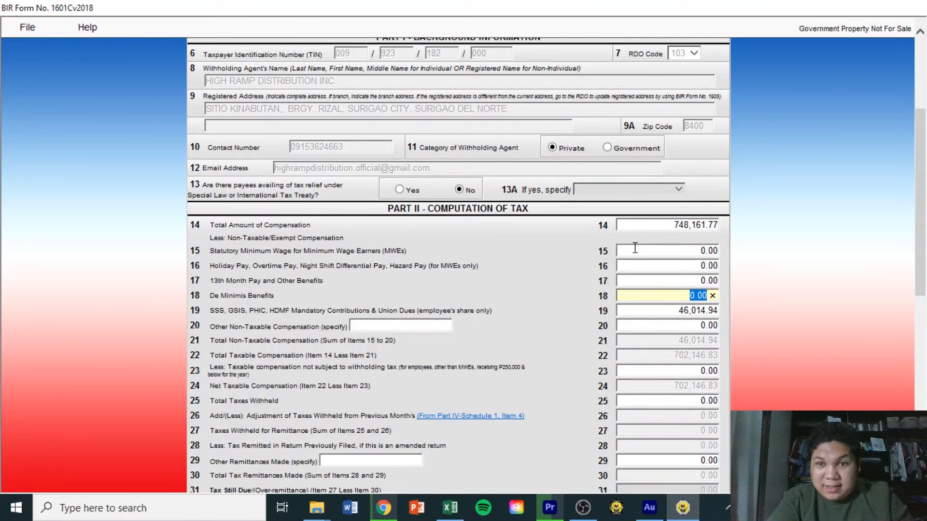
left_click(217, 325)
left_click_drag(217, 325, 270, 346)
left_click(271, 346)
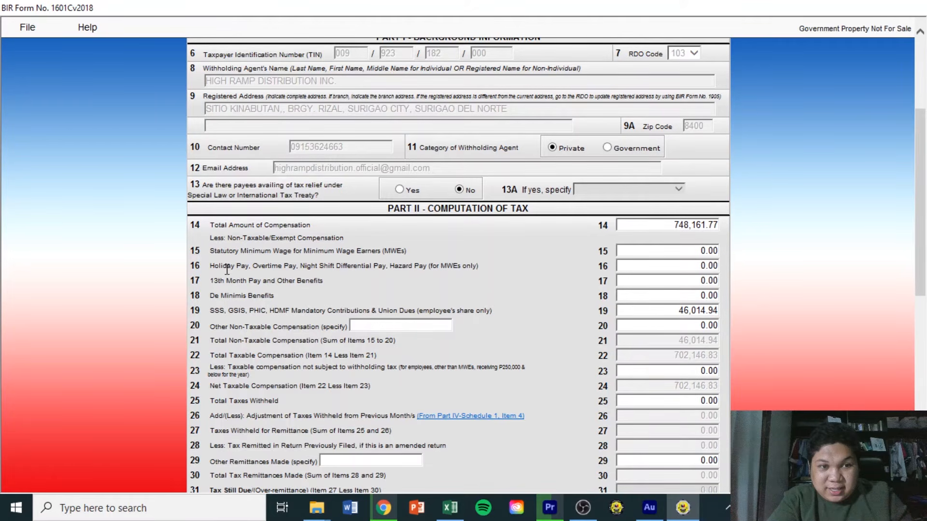
left_click_drag(208, 247, 207, 326)
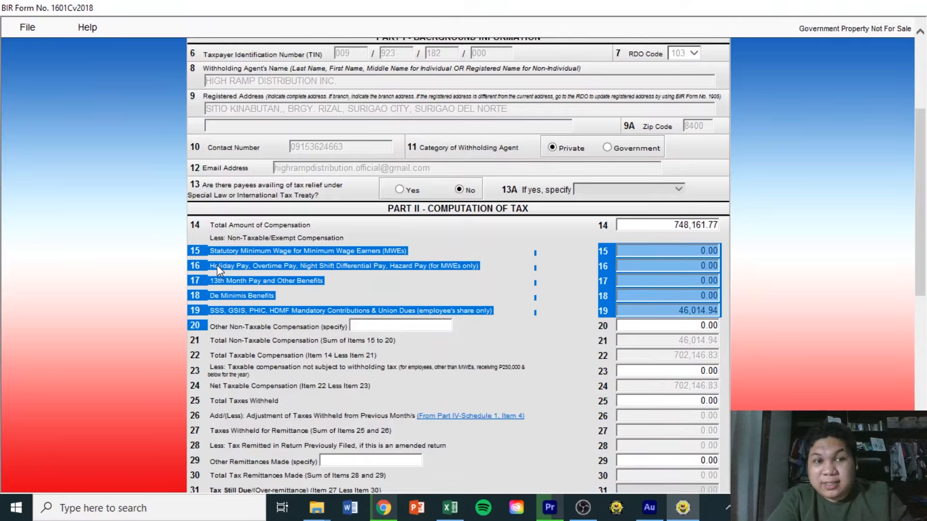
left_click(212, 238)
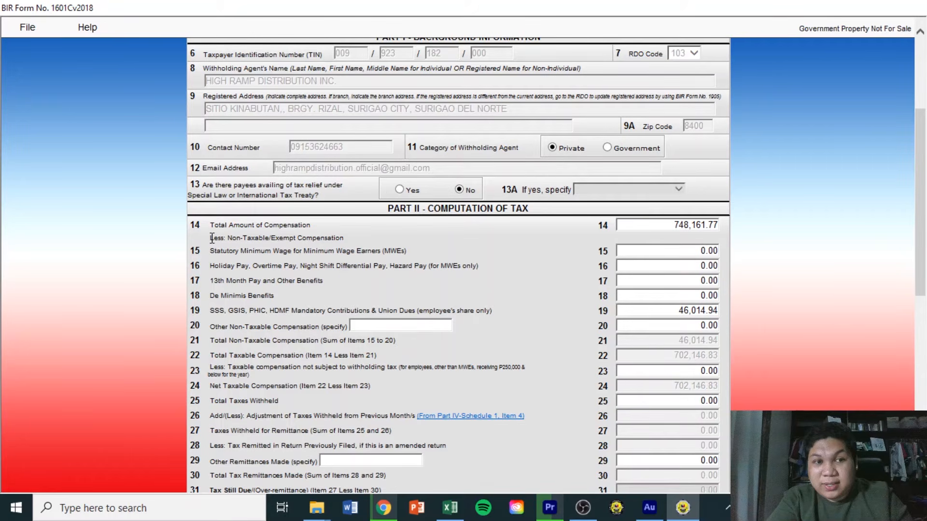
left_click_drag(192, 311, 262, 315)
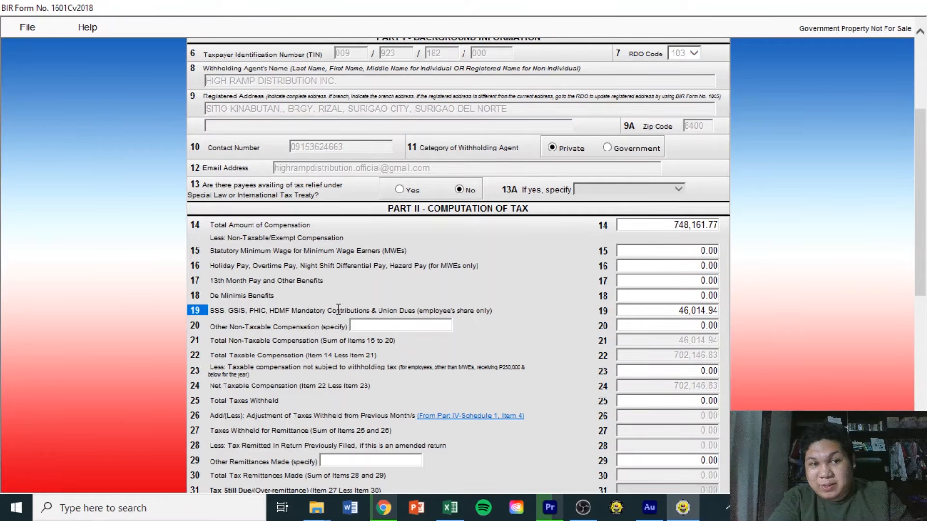
left_click(677, 247)
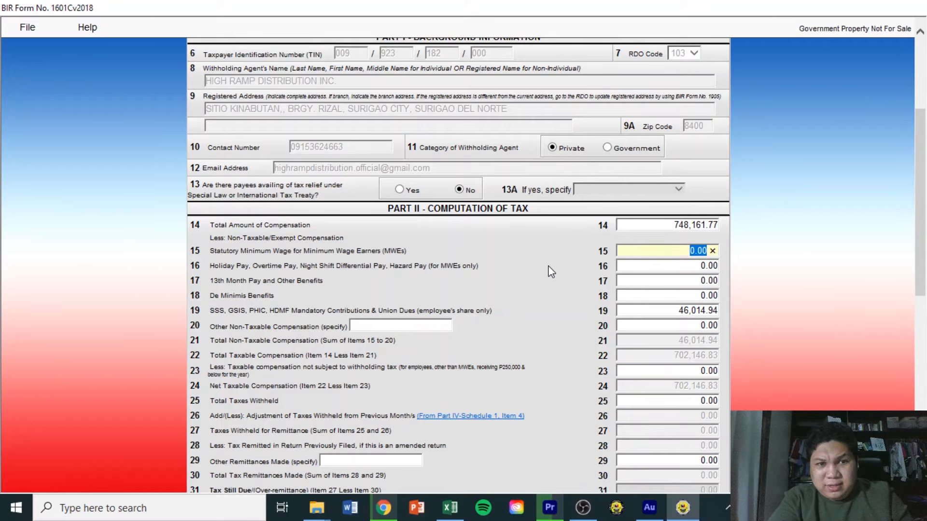
left_click(700, 267)
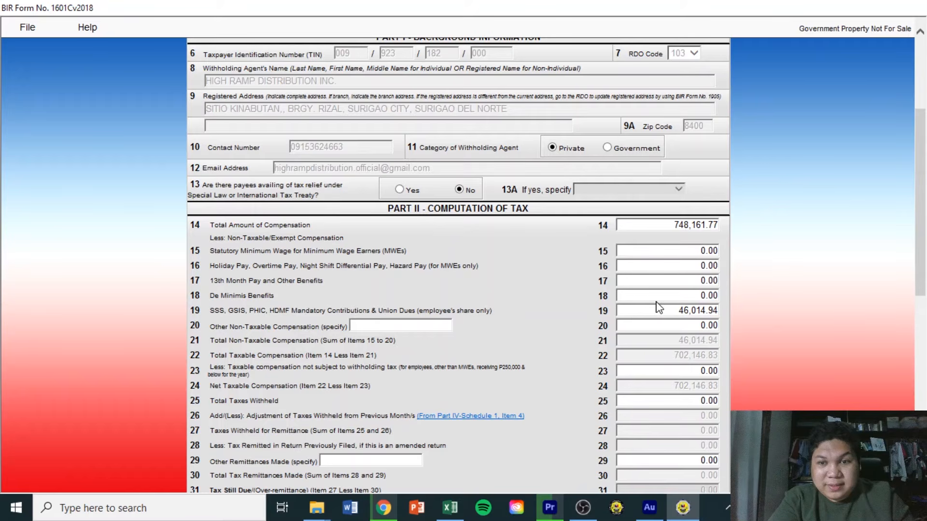
left_click(698, 224)
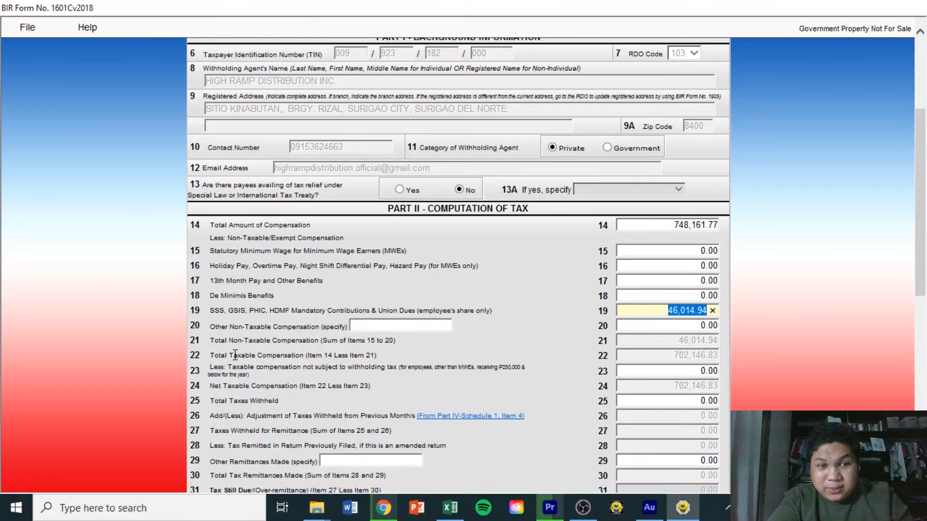
left_click(460, 511)
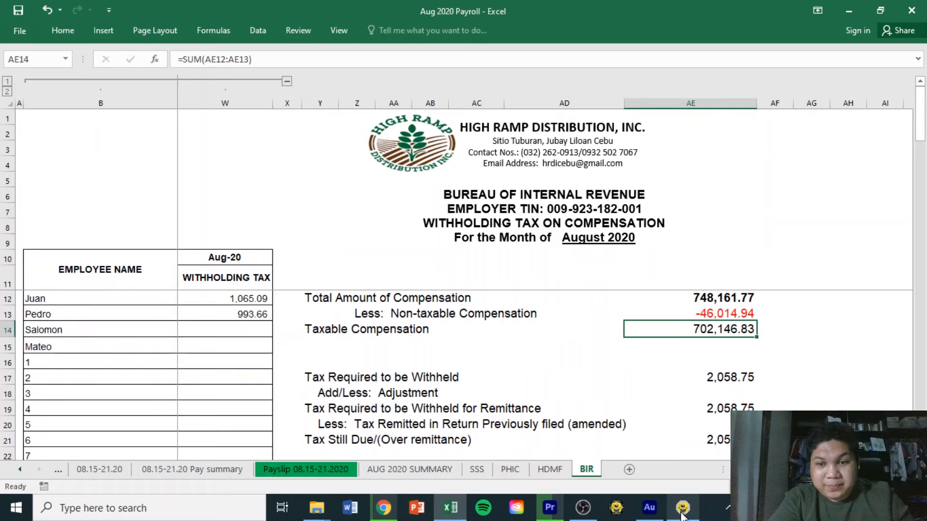
left_click(682, 514)
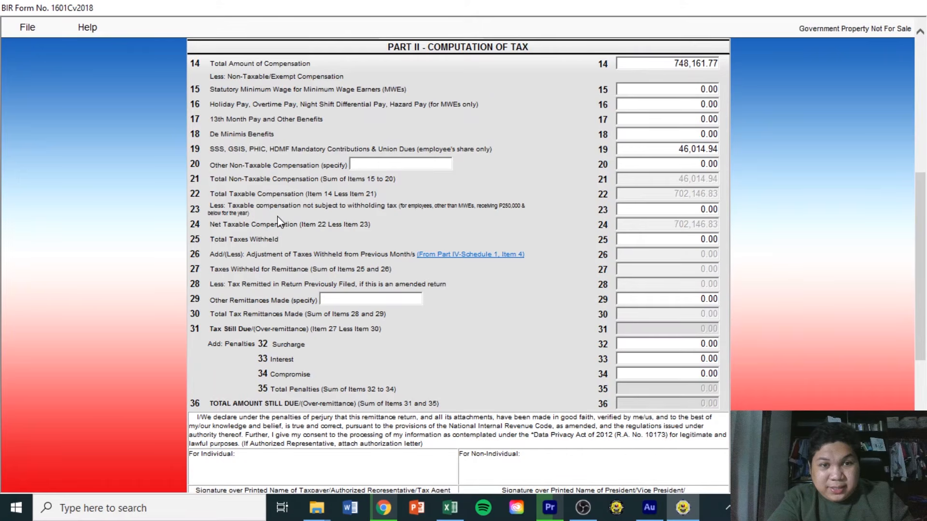
Enter 2,058.75 in item 25 Total Taxes Withheld, checking it against the payroll workbook.
double_click(208, 239)
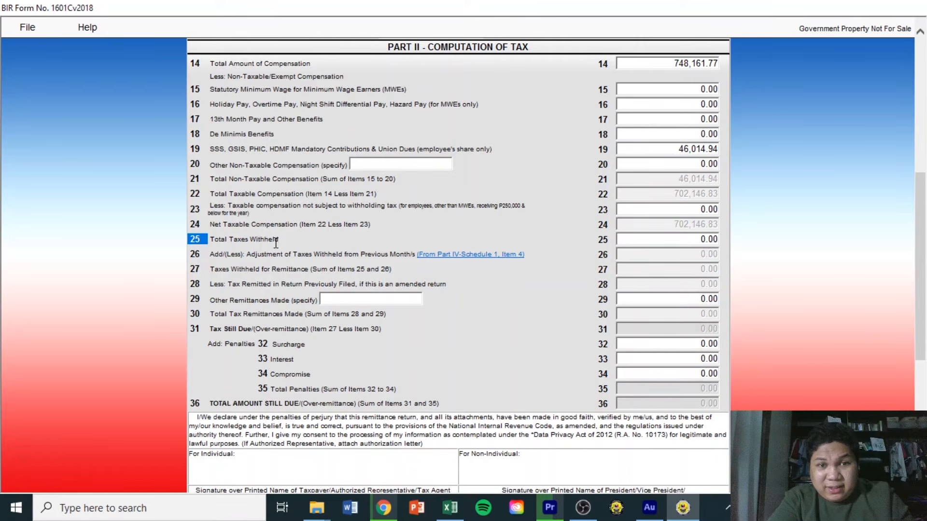
left_click(449, 513)
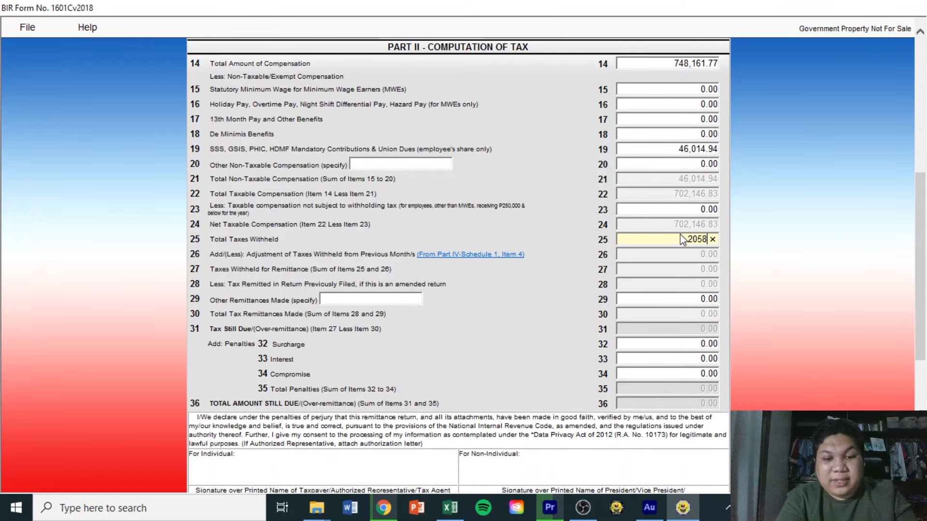
type(".")
left_click(449, 513)
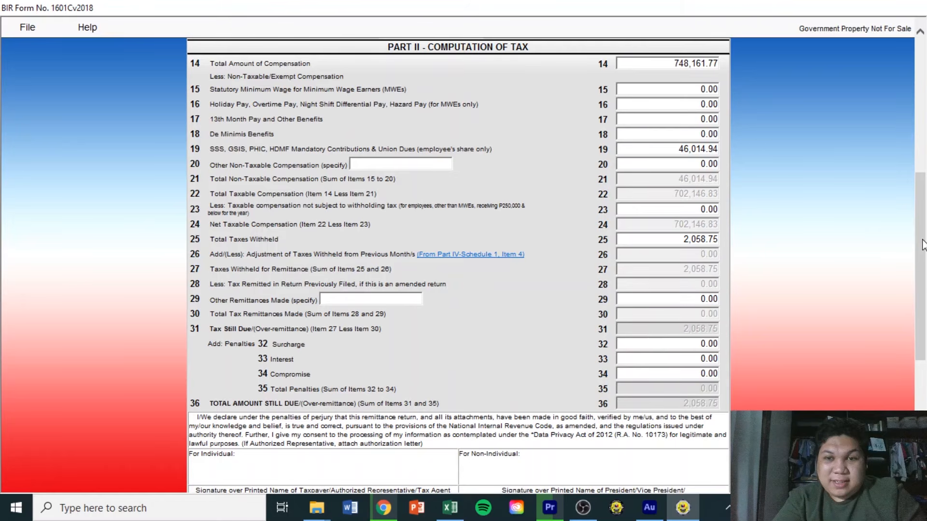
left_click_drag(922, 244, 922, 294)
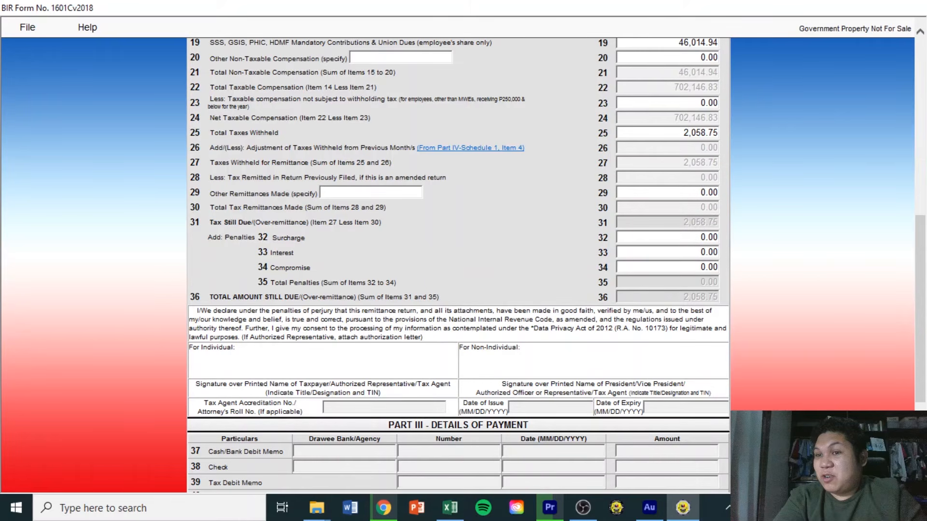
Scroll through the completed 1601-C return to verify the figures, including 2,058.75 due.
scroll(458, 265, "up", 7)
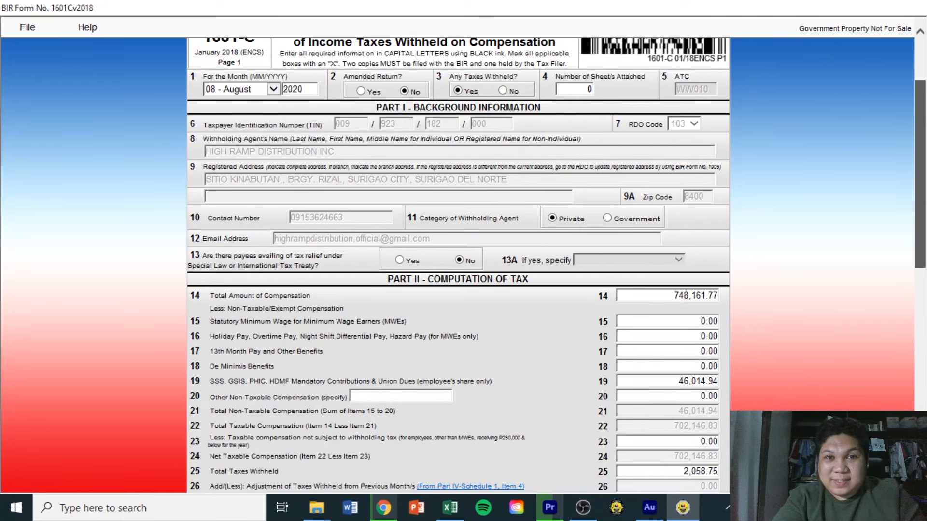
scroll(829, 129, "up", 2)
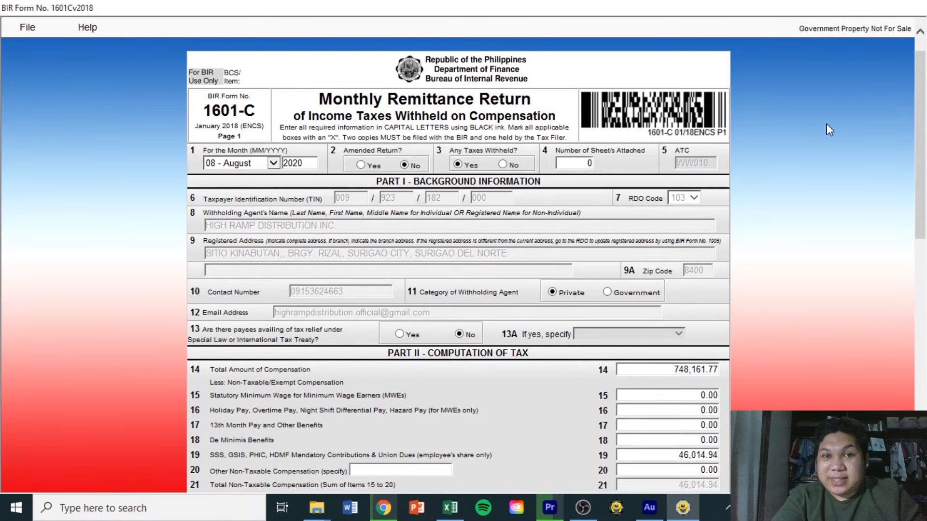
scroll(912, 309, "down", 8)
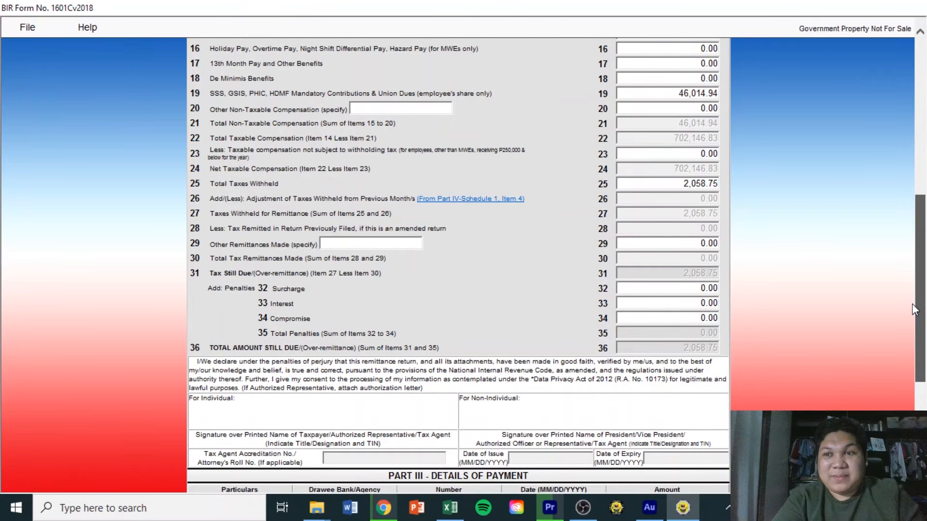
scroll(911, 303, "down", 5)
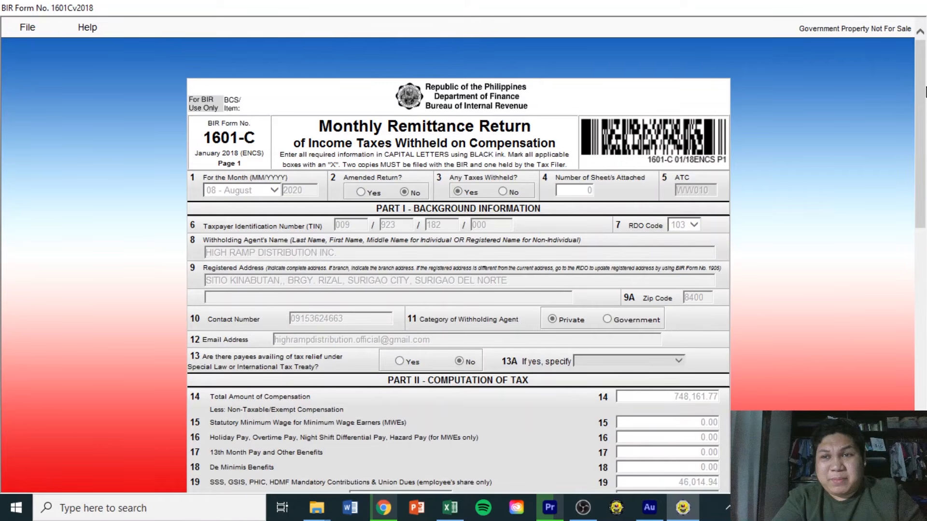
left_click_drag(925, 91, 926, 373)
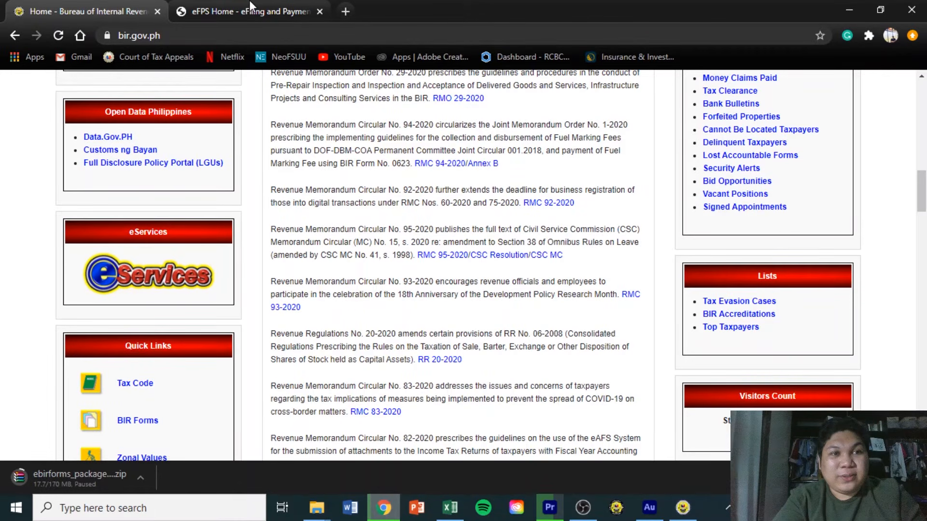
On the eFPS login page, enter the company's TIN, username and password.
left_click(250, 7)
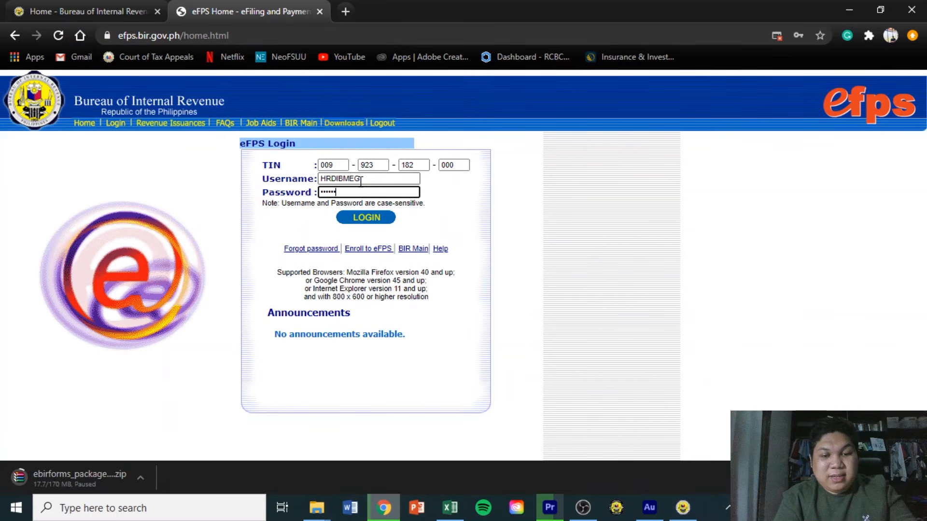
left_click(372, 218)
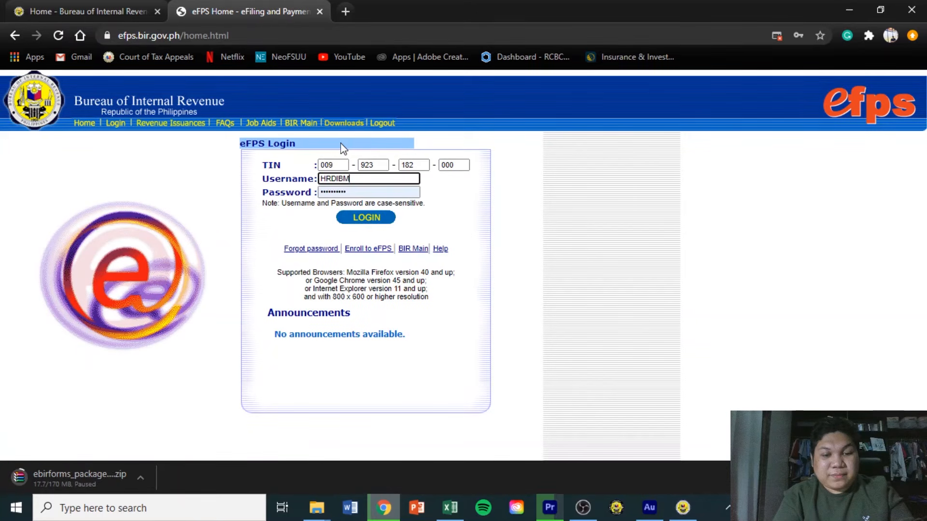
type("EG")
key("Tab")
type("•")
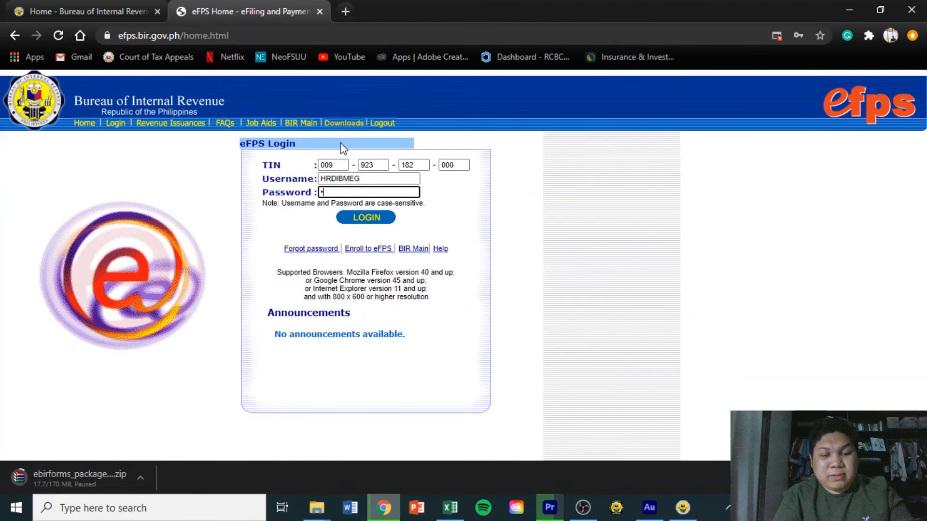
type("•••••••••")
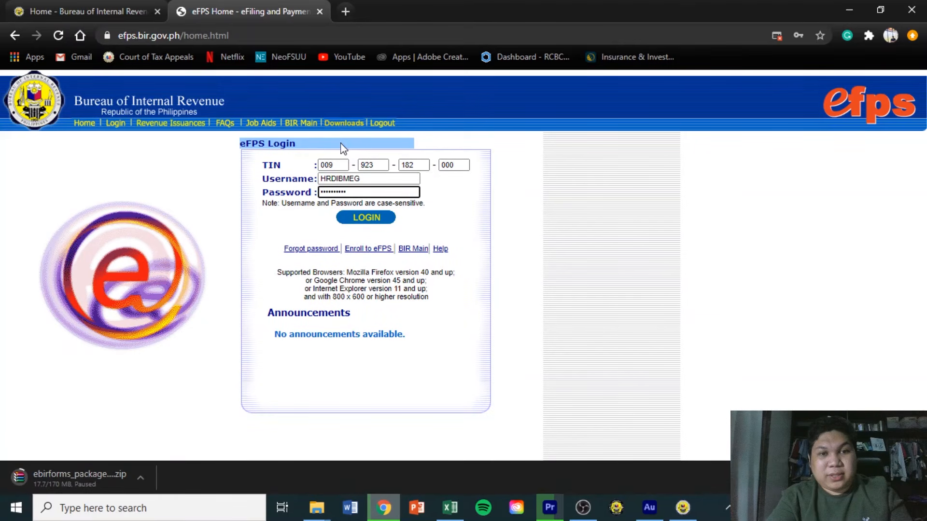
Log in to eFPS, answering the challenge question, and select form 1601C from the Form list.
left_click(366, 218)
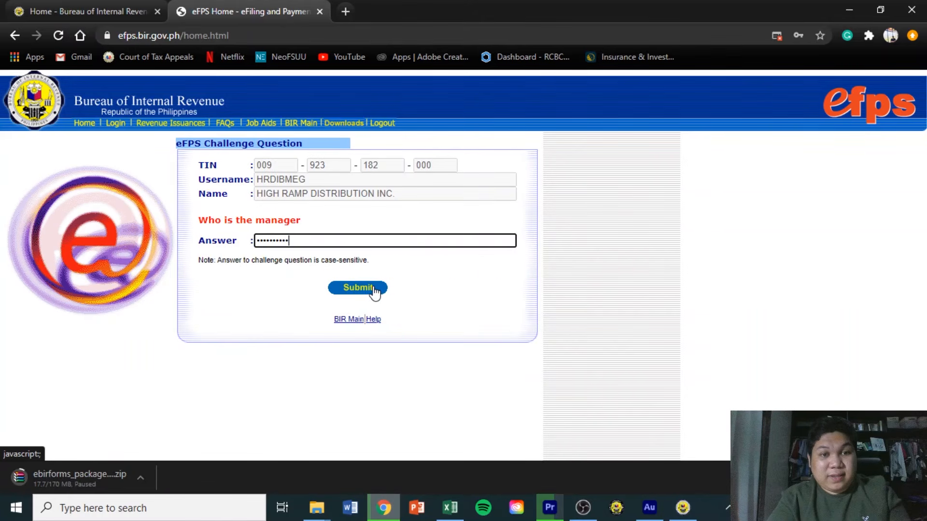
left_click(358, 288)
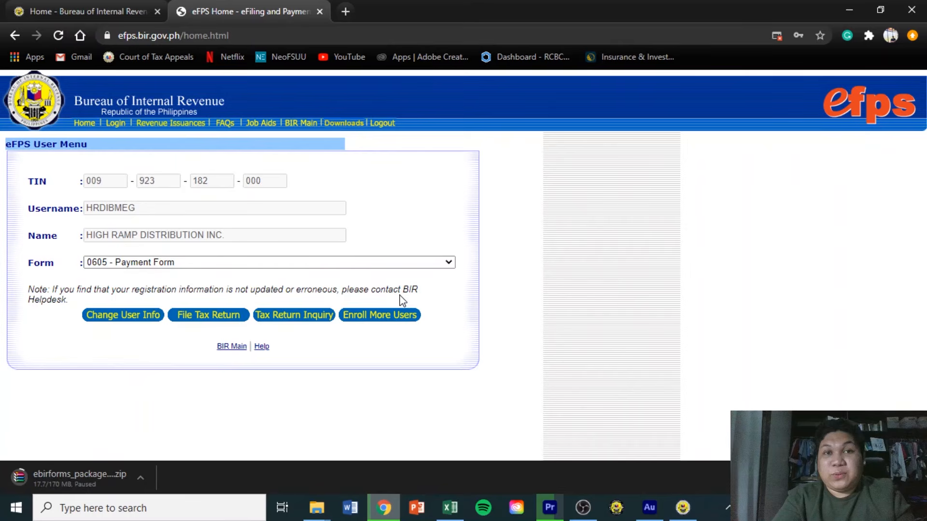
left_click(402, 263)
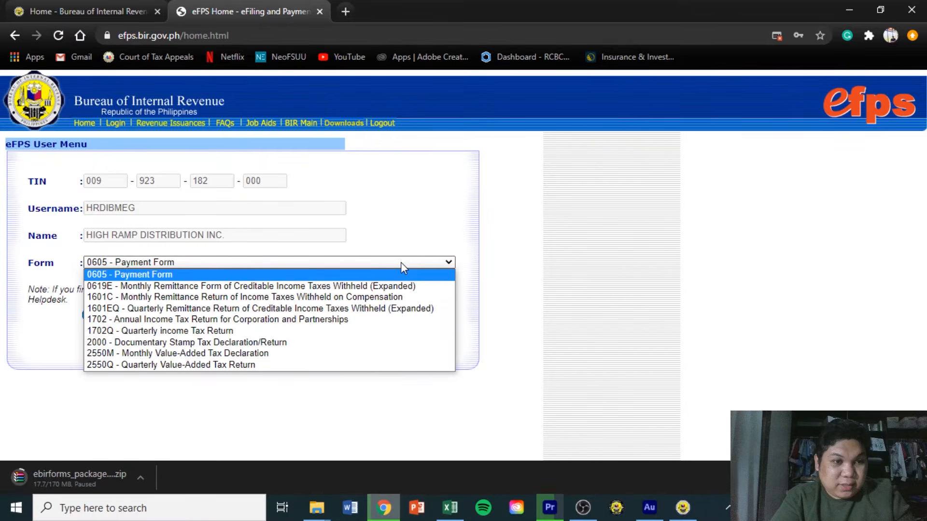
left_click(400, 262)
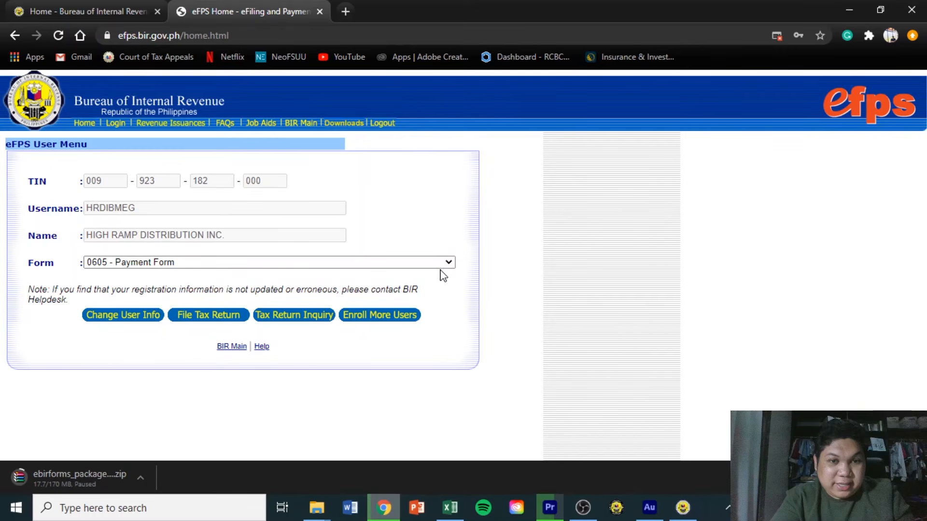
left_click(442, 264)
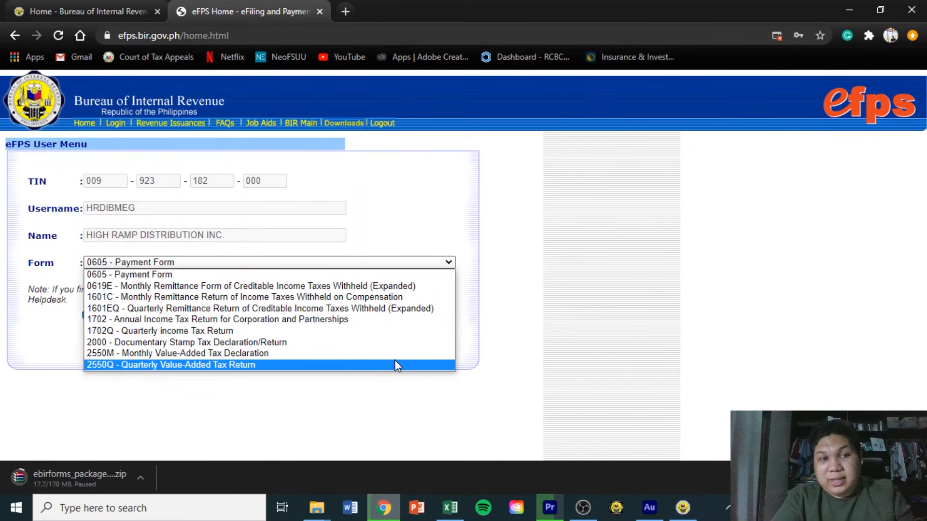
left_click(377, 300)
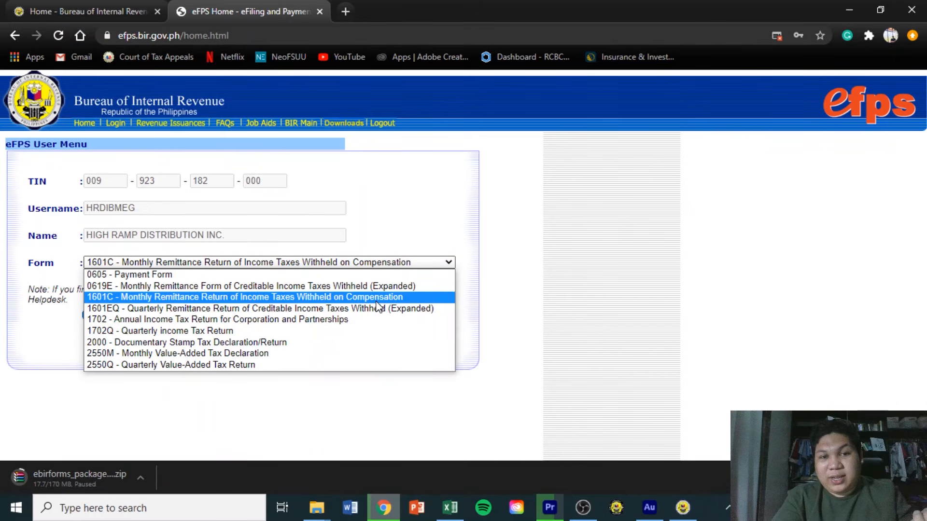
left_click(376, 301)
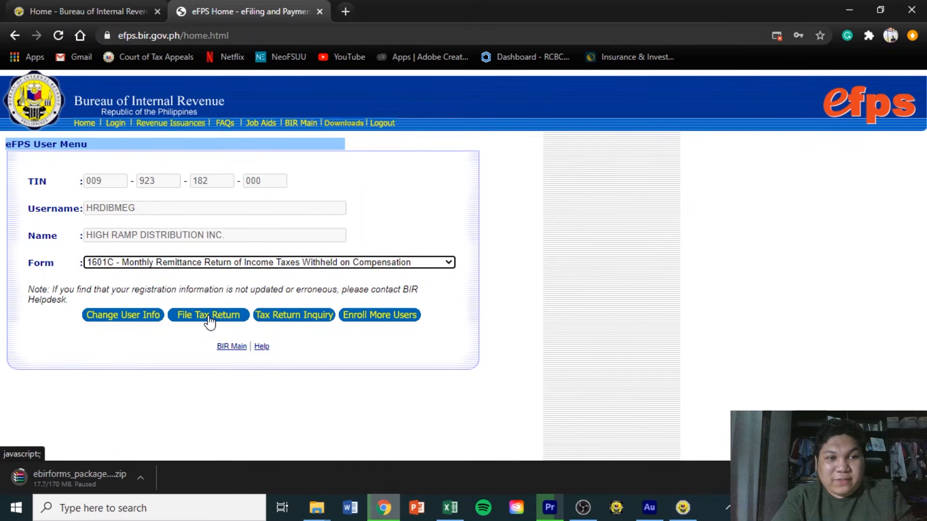
Start filing form 1601C using the online option.
left_click(209, 316)
scroll(342, 419, "down", 3)
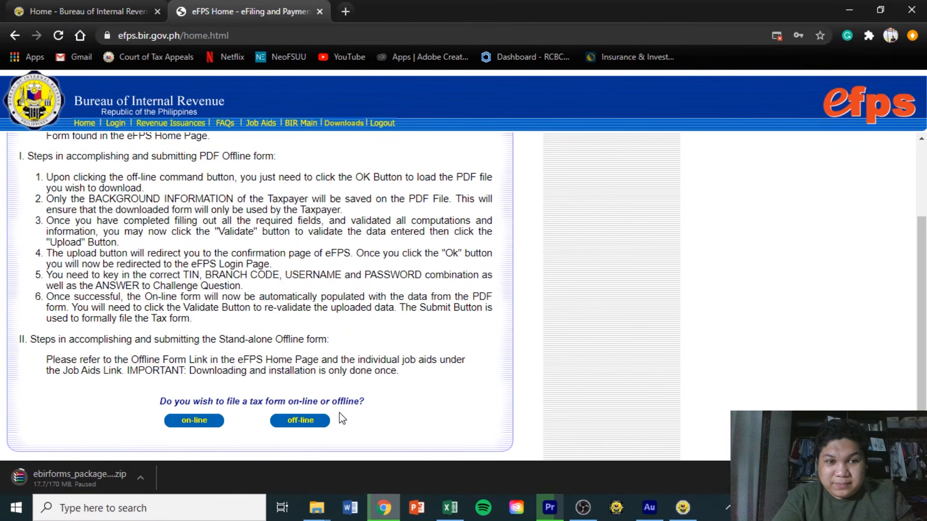
left_click(193, 423)
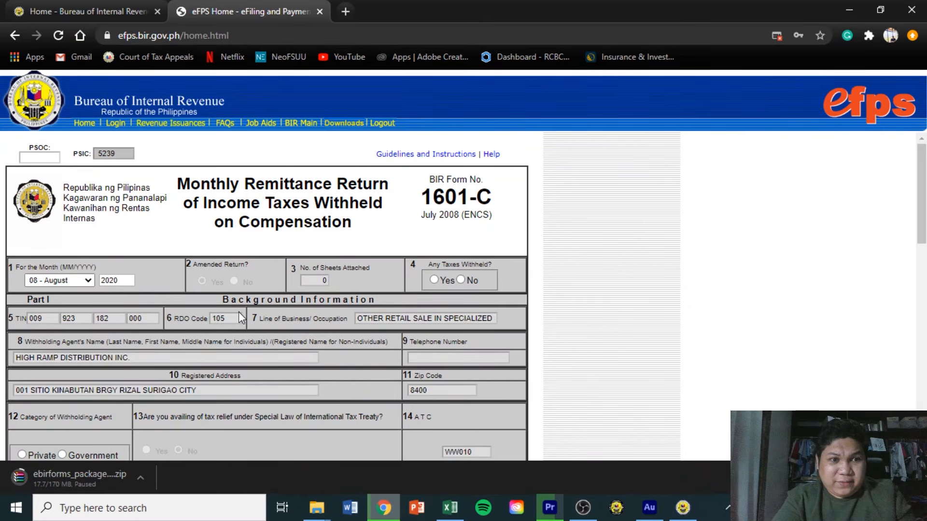
Answer Yes to taxes withheld and begin entering 748,161.77 as item 15 total compensation.
left_click(435, 280)
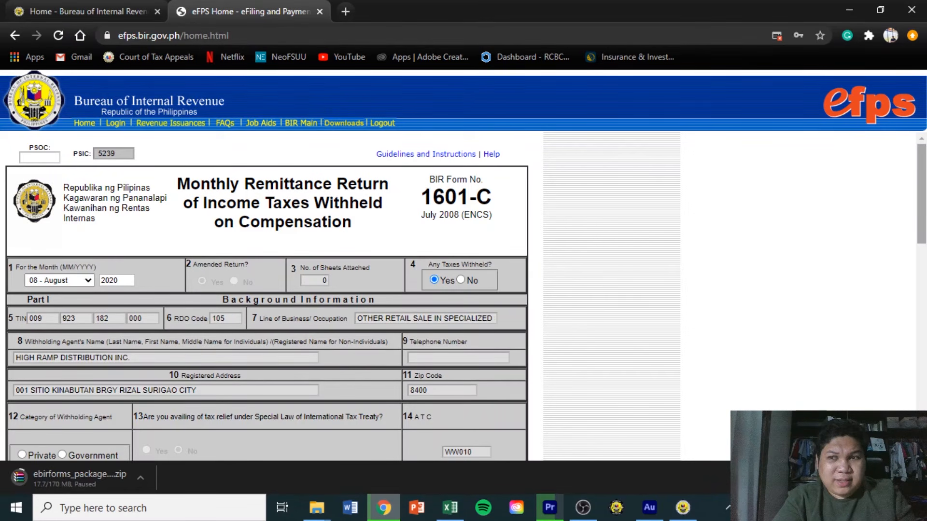
scroll(266, 297, "down", 3)
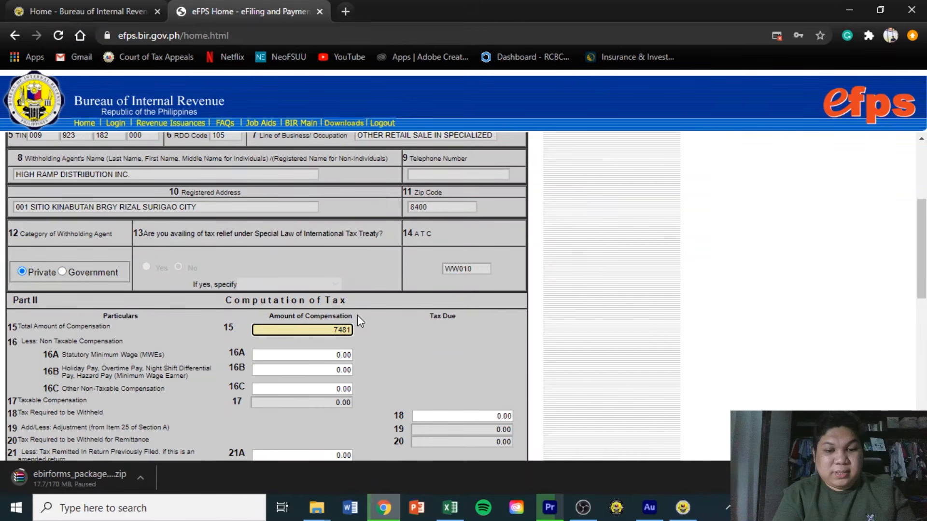
type("61")
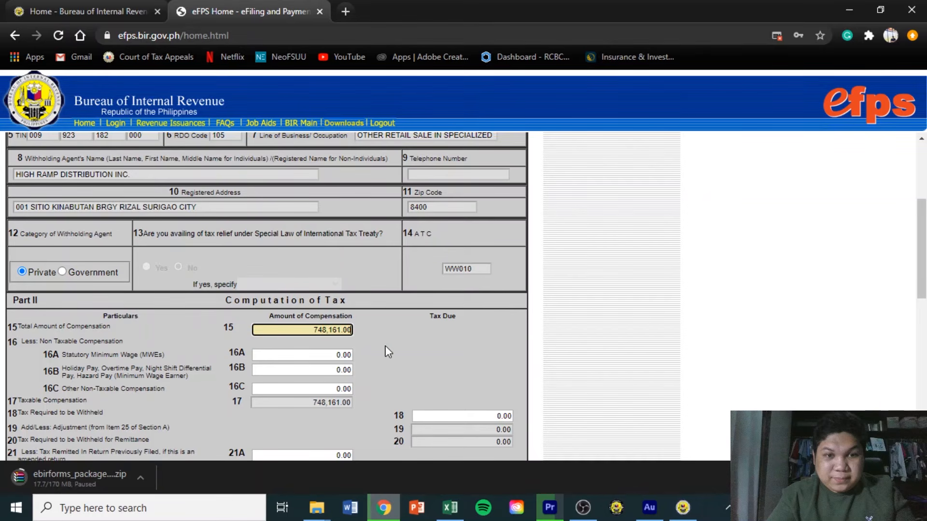
key("BackSpace")
key("BackSpace")
Finish the compensation amount and enter 46,014.94 in item 16C Other Non-Taxable Compensation.
type("77")
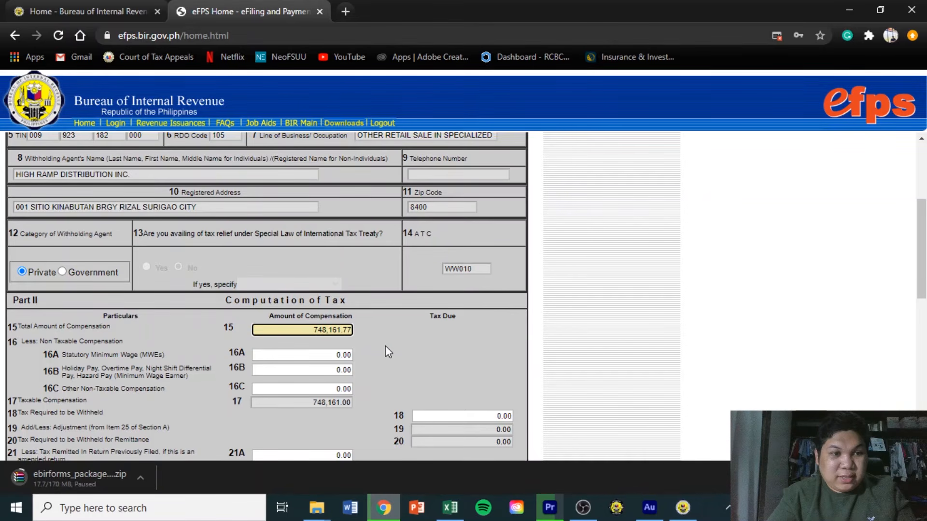
left_click(321, 389)
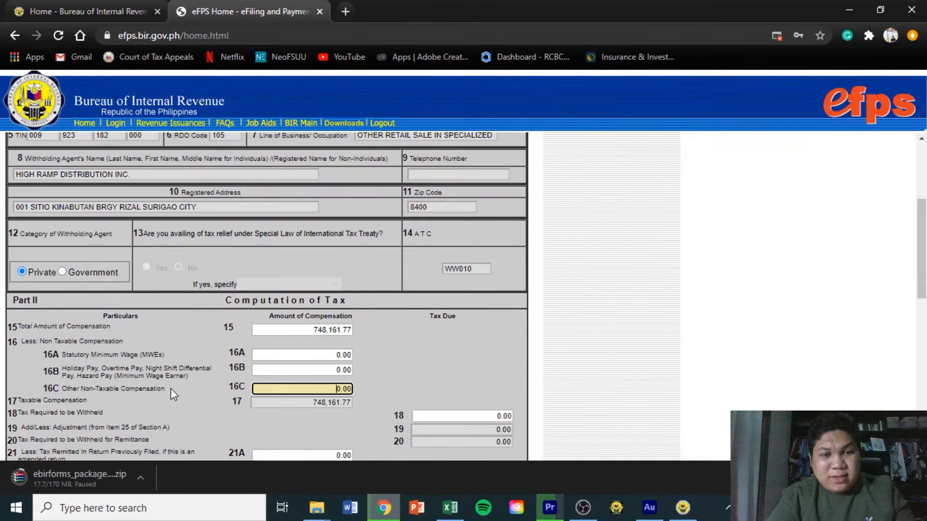
left_click_drag(170, 389, 52, 390)
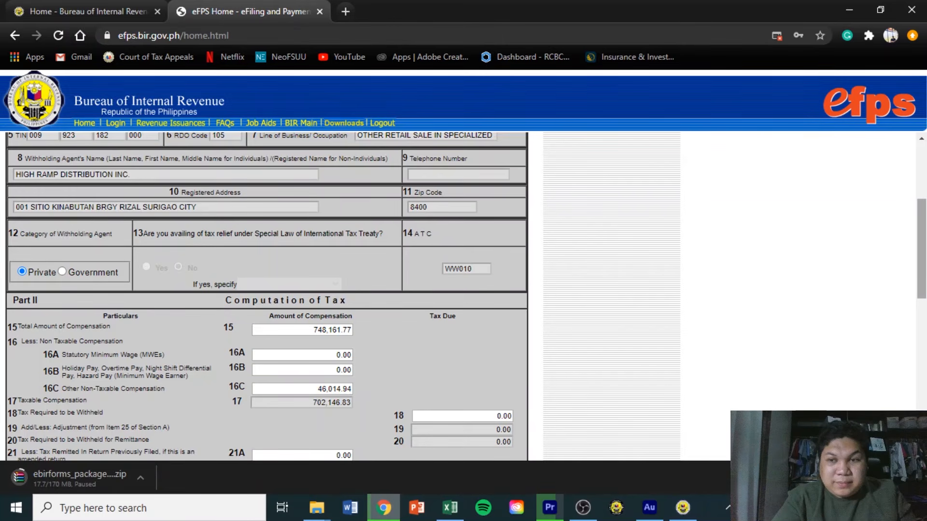
scroll(297, 238, "down", 3)
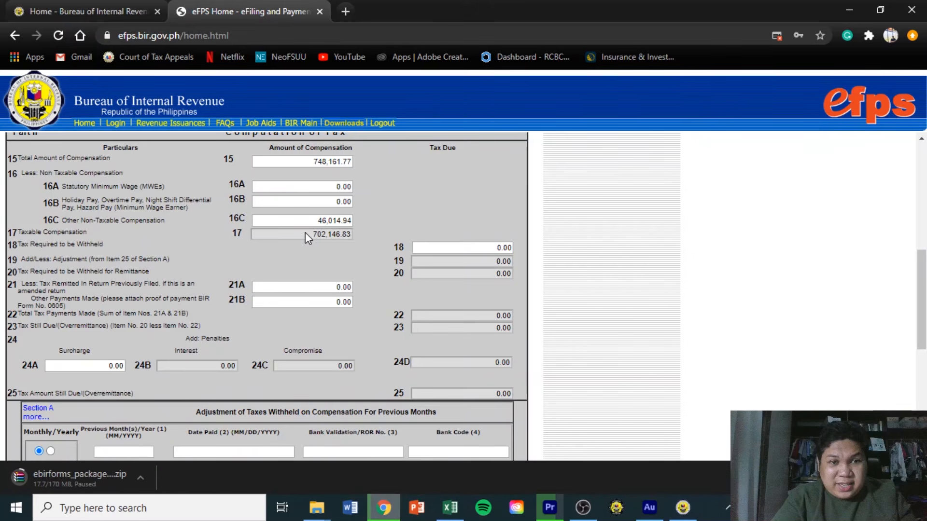
Enter 2,058.75 in item 18 Tax Required to be Withheld so penalties and totals recalculate.
left_click(502, 248)
type("2,05")
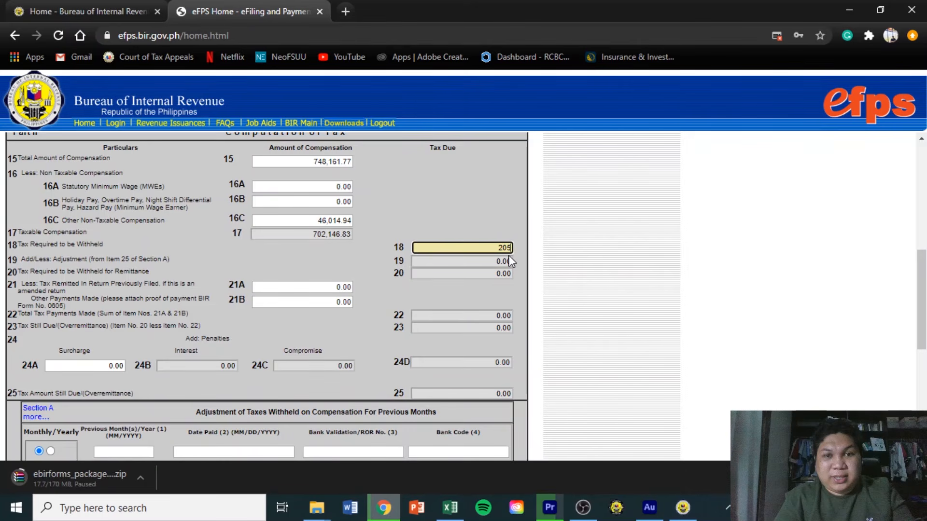
type("8")
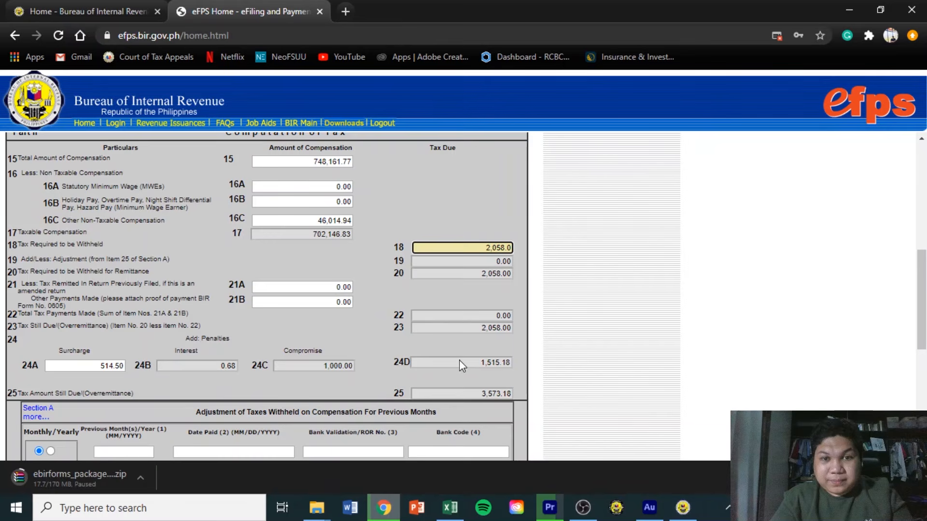
type(".75")
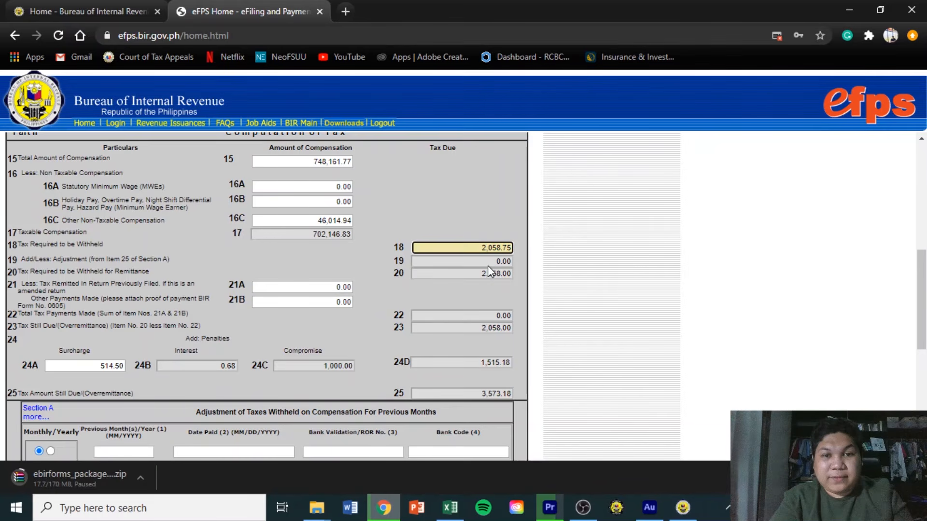
left_click(488, 266)
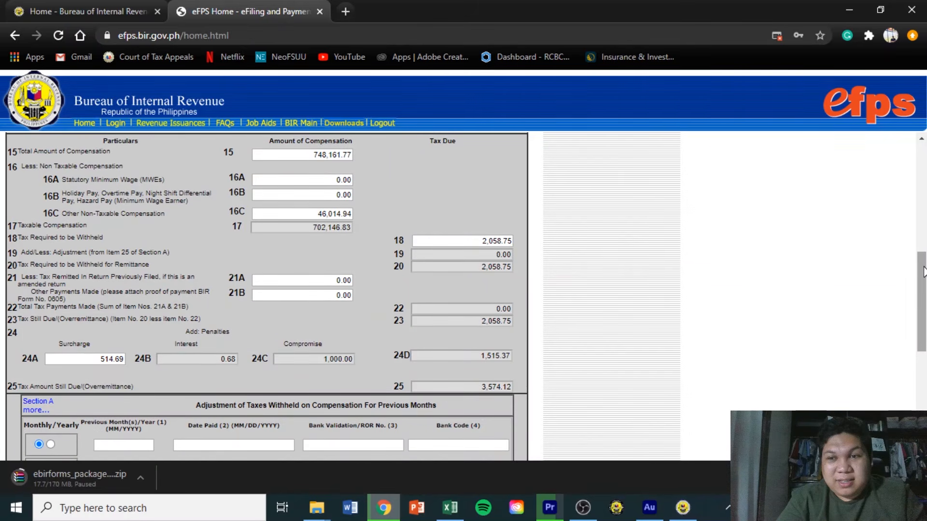
scroll(922, 275, "up", 1)
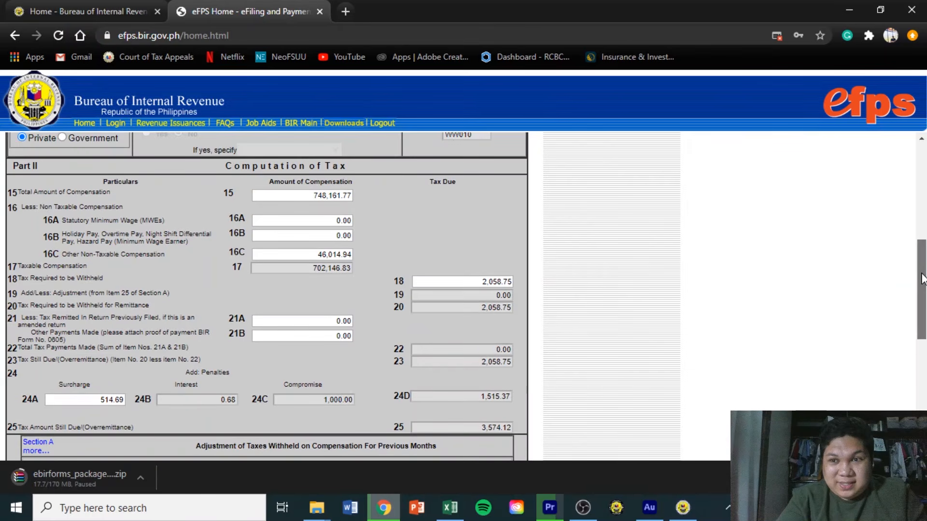
scroll(922, 290, "down", 3)
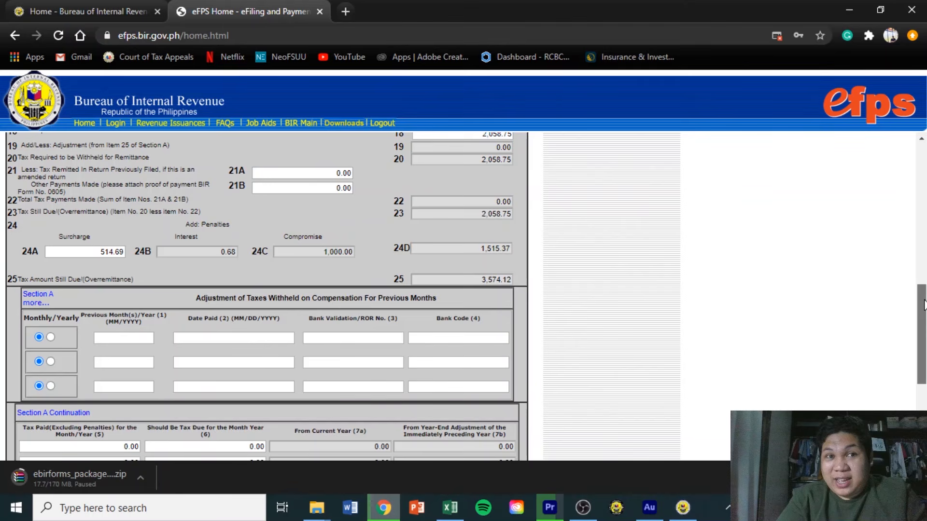
left_click_drag(924, 304, 914, 285)
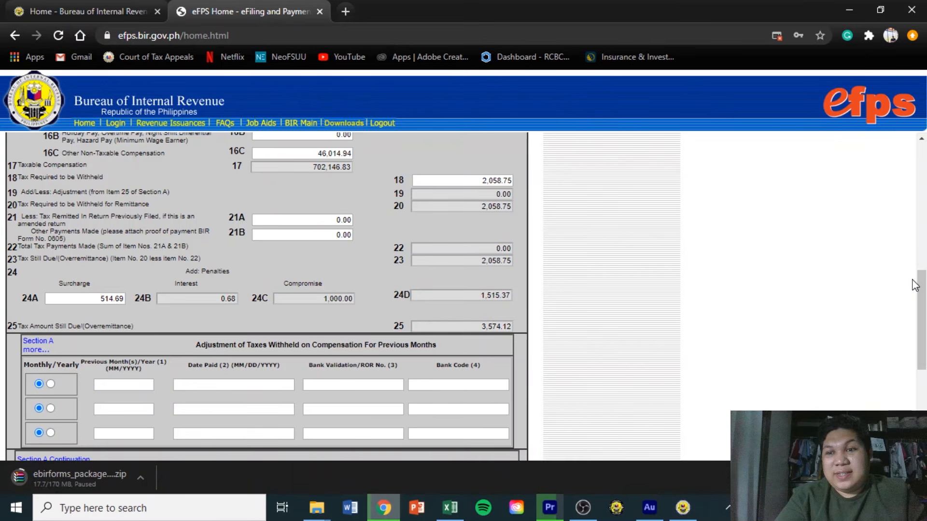
scroll(913, 284, "up", 7)
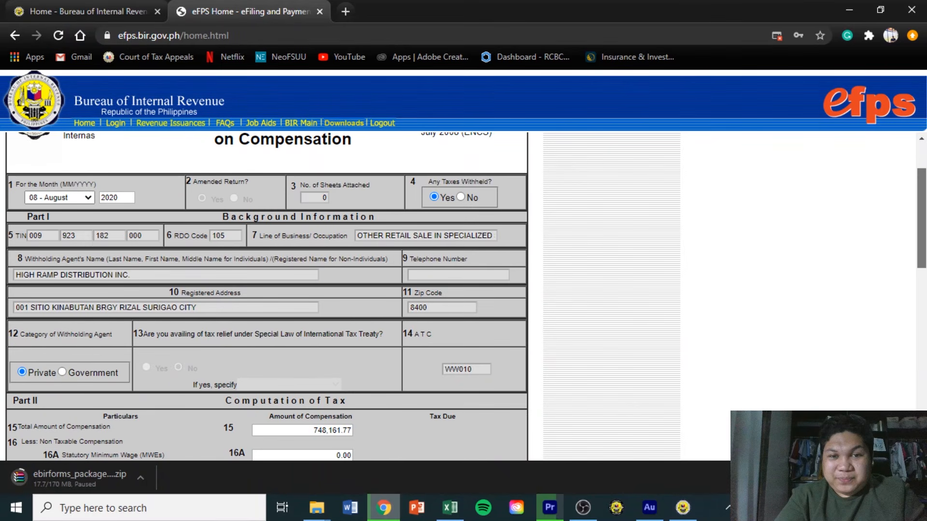
scroll(267, 276, "down", 3)
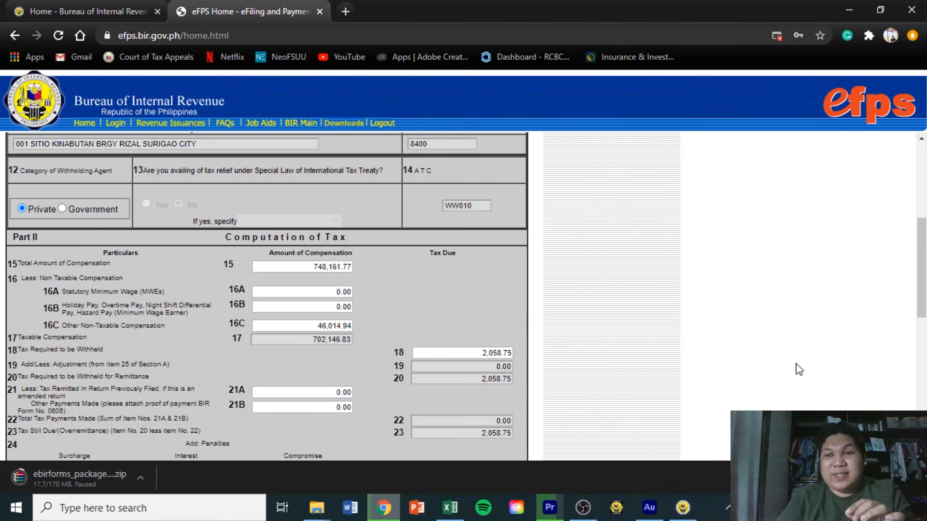
left_click_drag(922, 279, 924, 335)
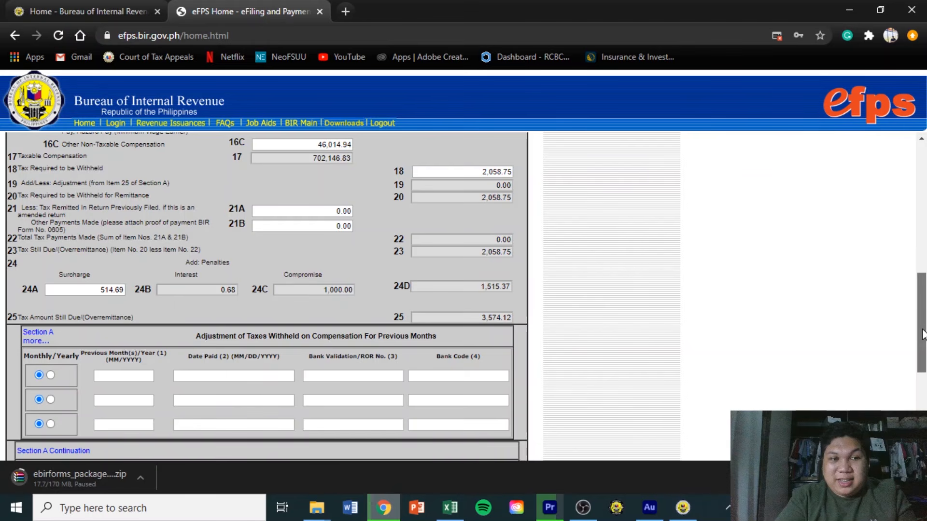
scroll(922, 333, "up", 1)
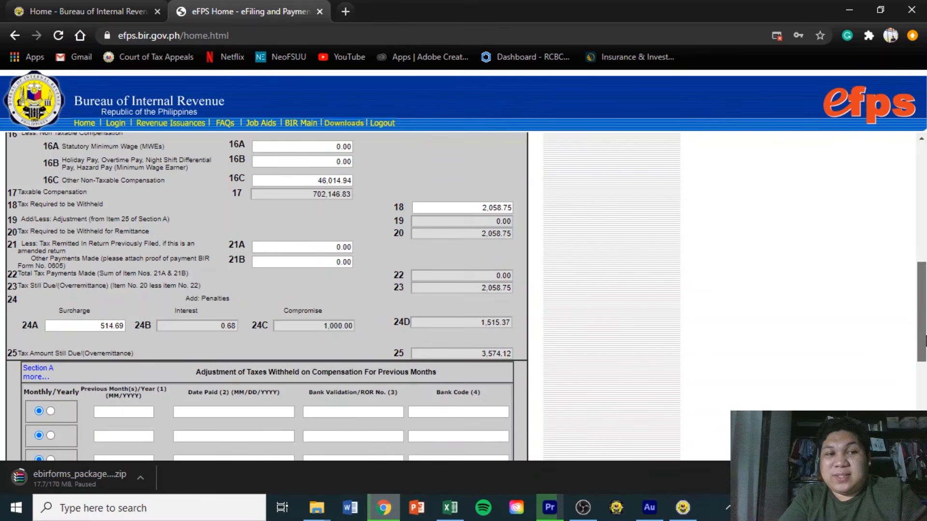
scroll(539, 355, "up", 3)
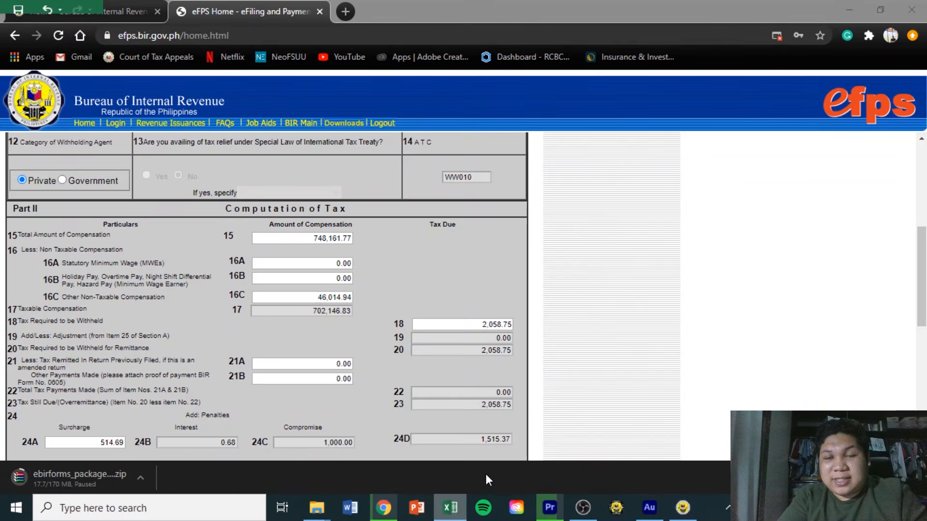
Check the Aug 2020 Payroll workbook, review the form bottom, then go back to the eFPS User Menu.
left_click(450, 507)
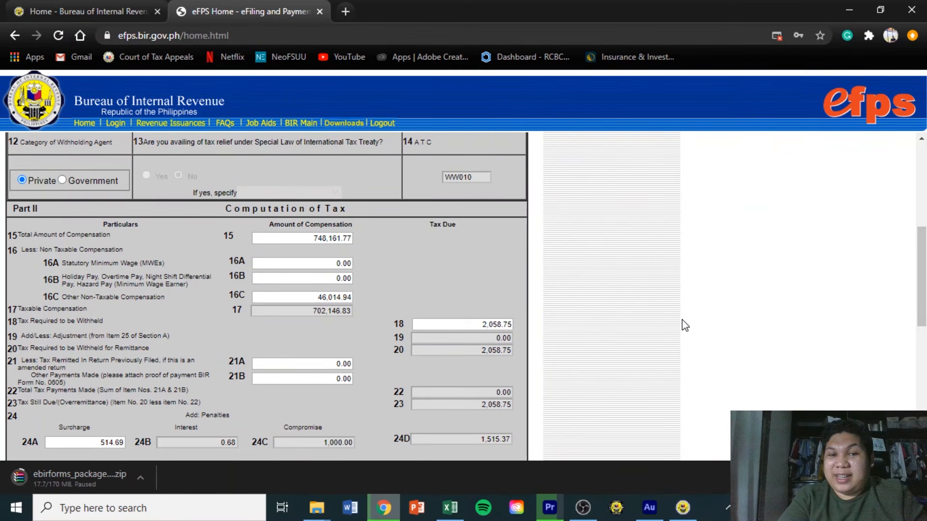
scroll(683, 325, "down", 10)
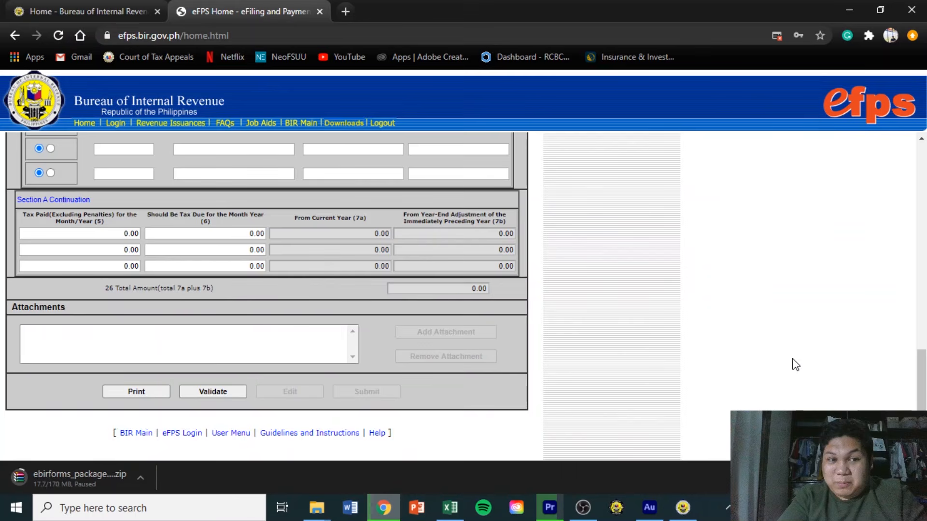
key("alt+Left")
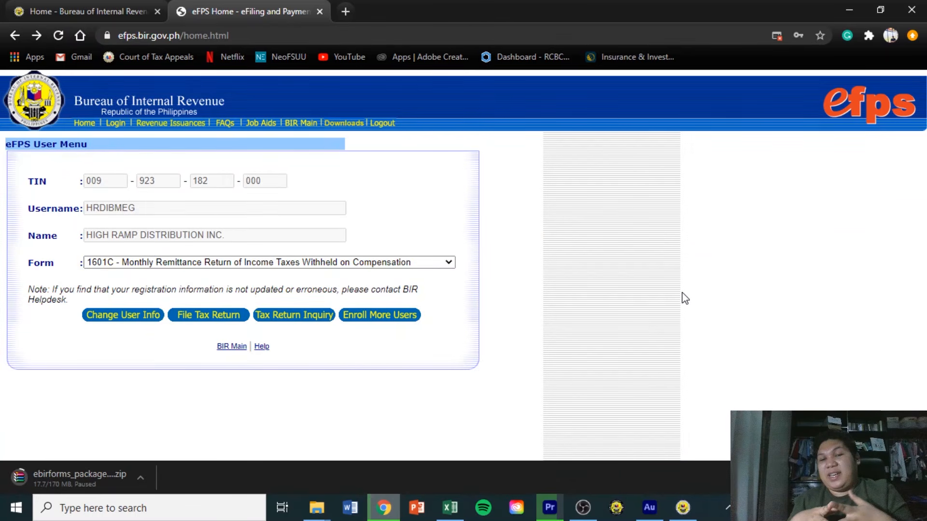